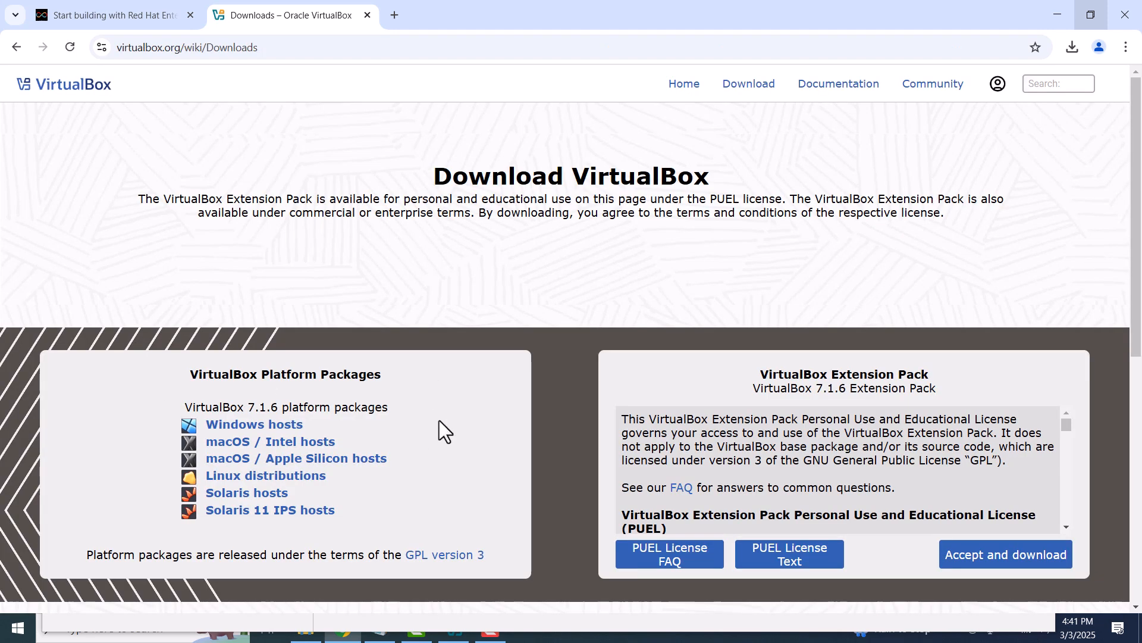
# Step: Start downloading the VirtualBox 7.1.6 platform package for Windows hosts, and cancel that download
pyautogui.click(248, 424)
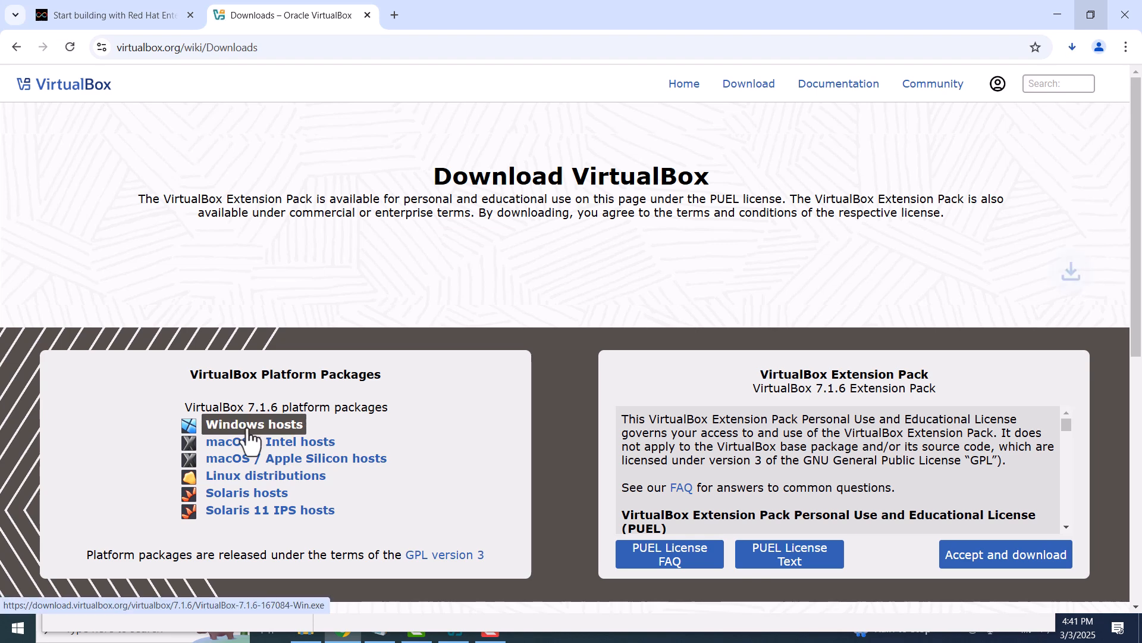
pyautogui.click(1072, 51)
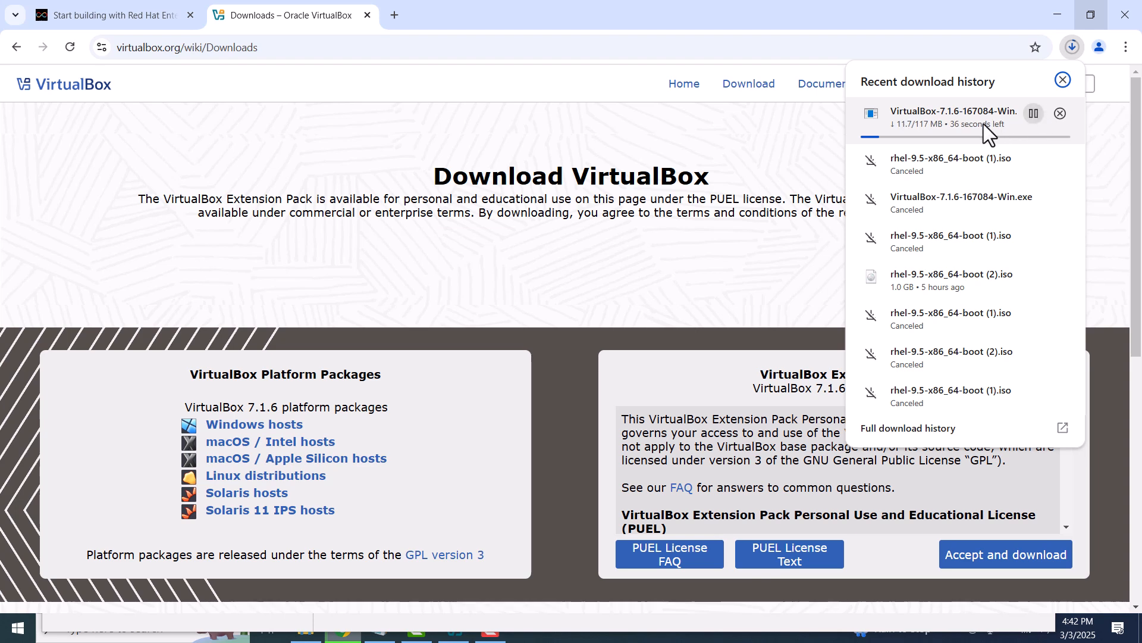
pyautogui.click(1060, 114)
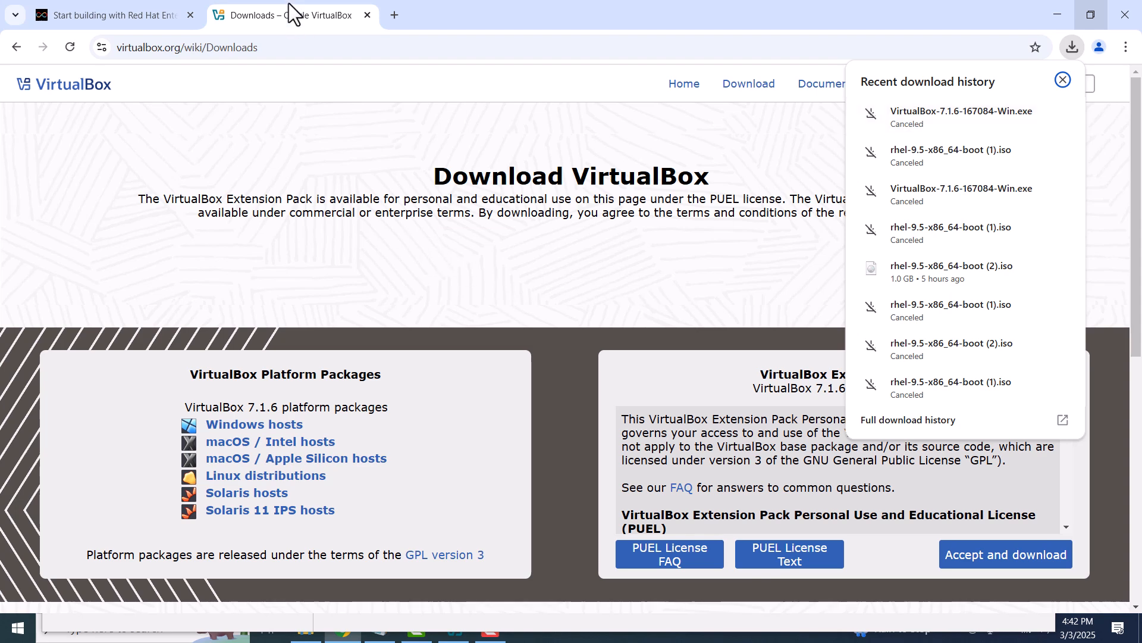
# Step: Search the web for "redhat enterprise linux 9" from the Red Hat Developer page
pyautogui.click(126, 19)
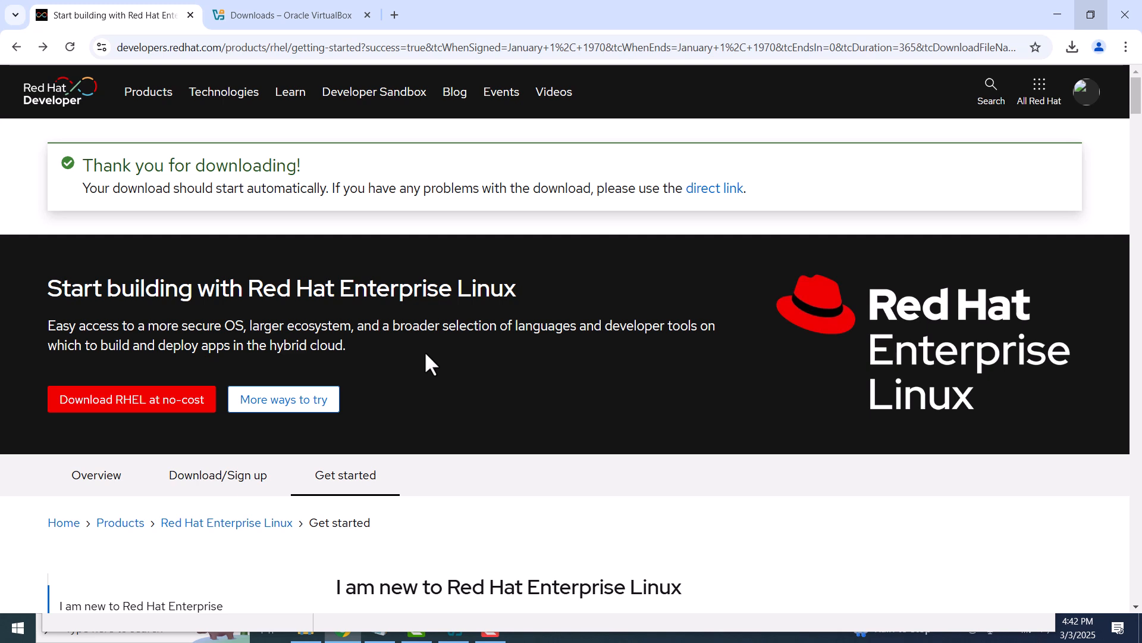
pyautogui.click(433, 48)
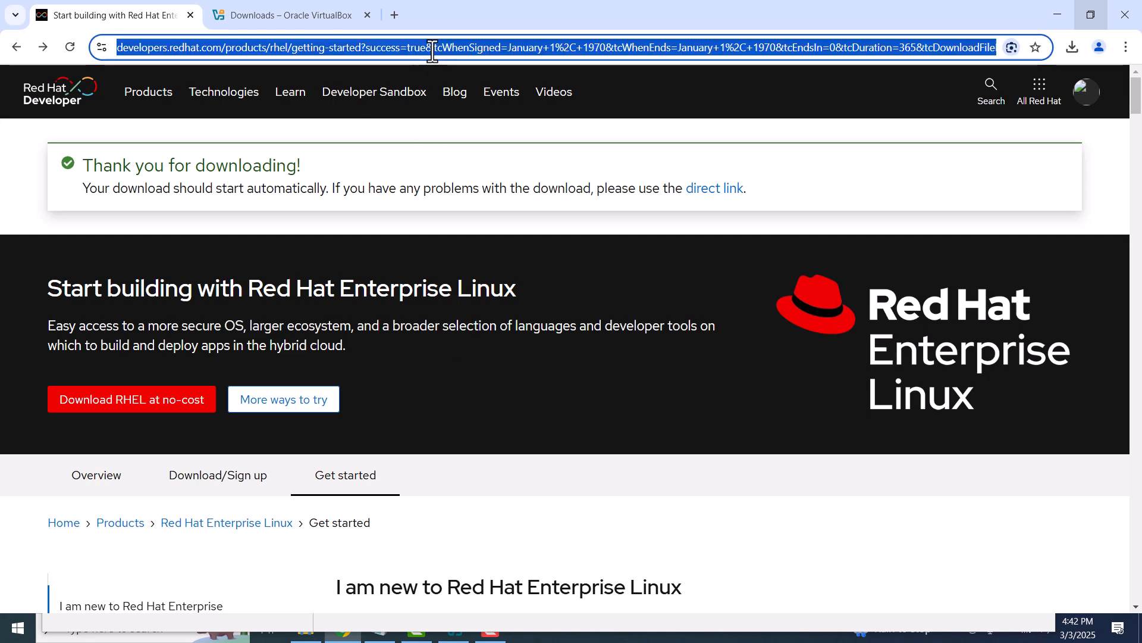
pyautogui.write('red')
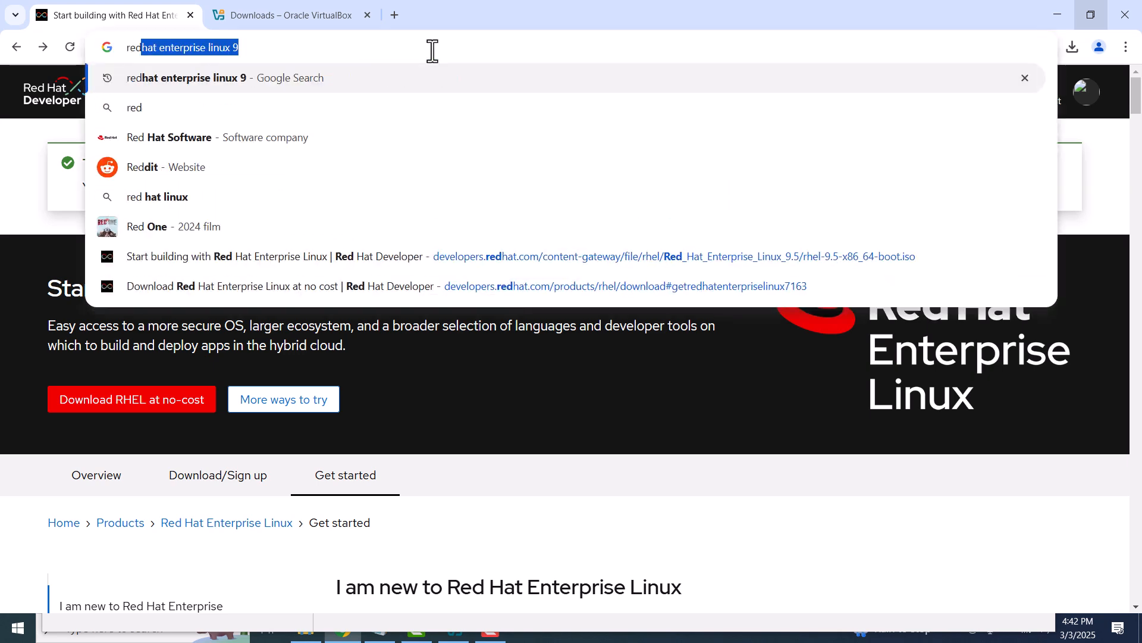
pyautogui.press('Return')
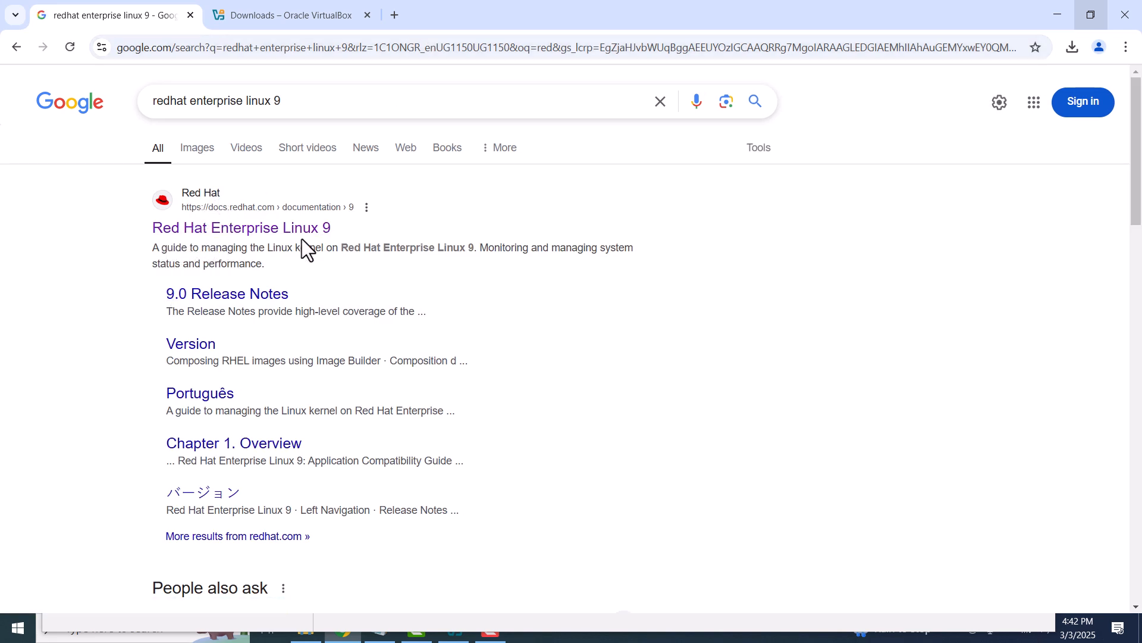
# Step: Open the Download Red Hat Enterprise Linux at no cost result and download the RHEL 9.5 ISO for x86_64
pyautogui.scroll(-10, 625, 390)
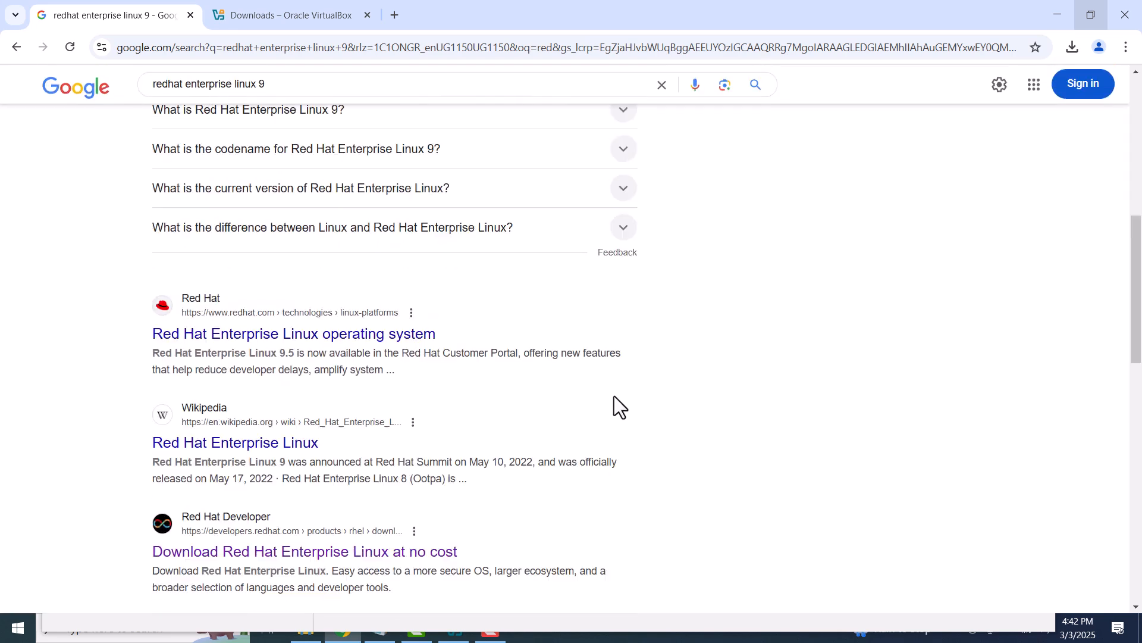
pyautogui.click(336, 398)
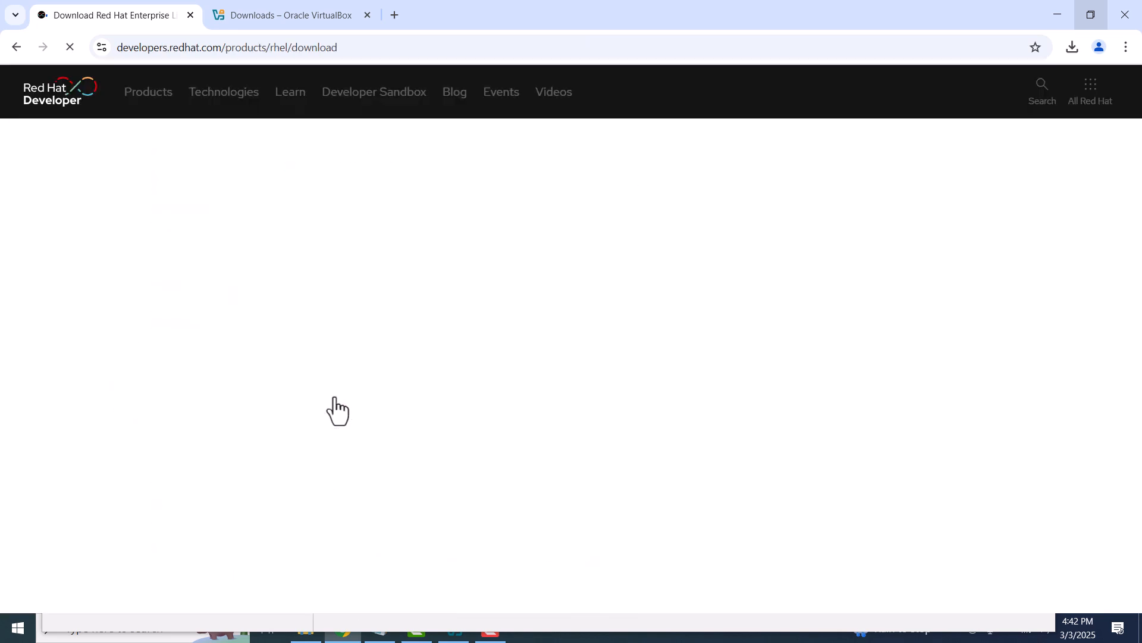
pyautogui.scroll(-7, 536, 417)
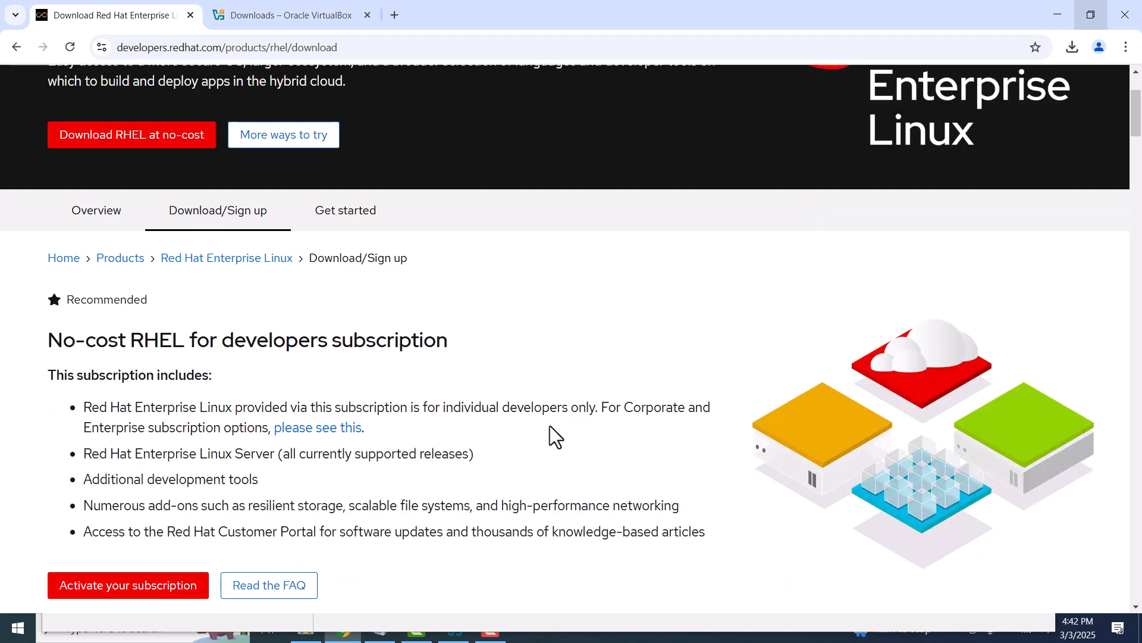
pyautogui.scroll(-10, 510, 429)
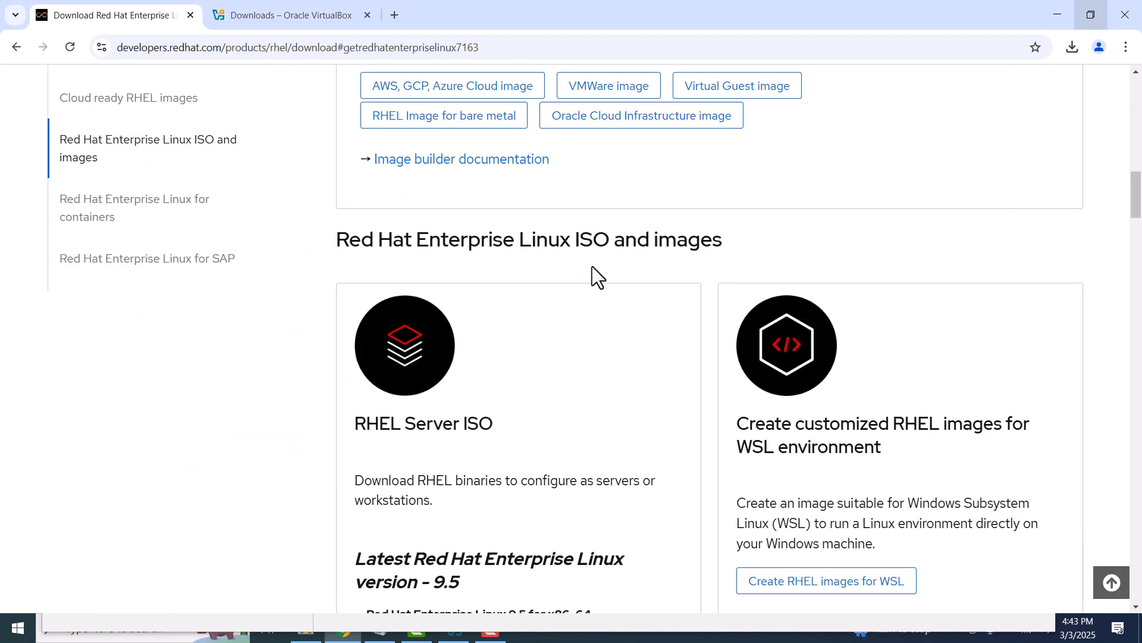
pyautogui.scroll(-2, 633, 348)
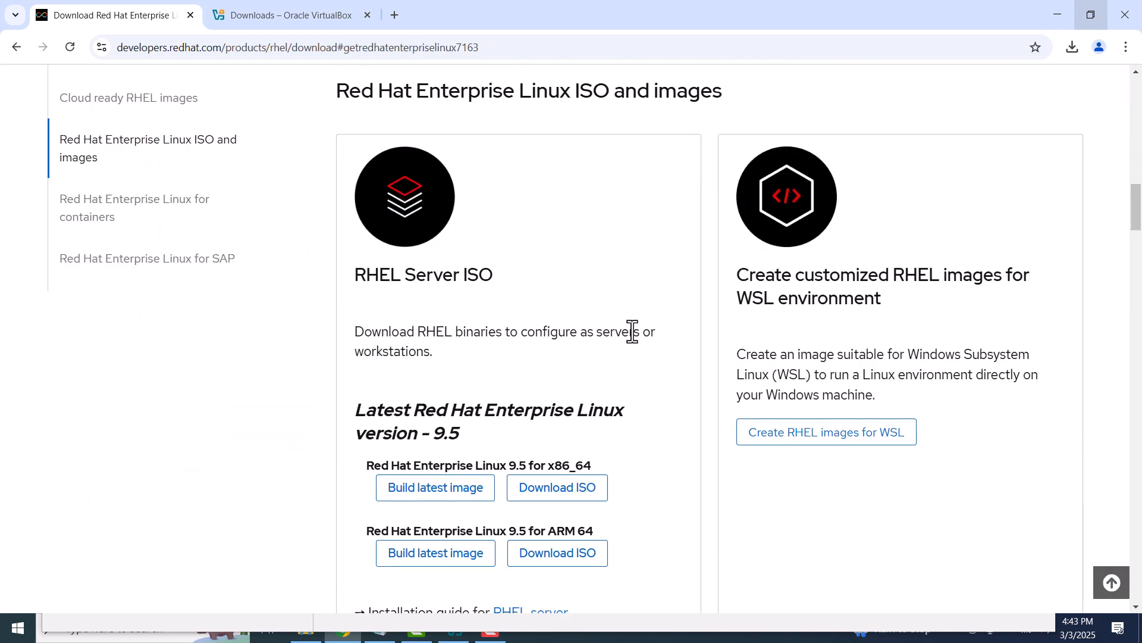
pyautogui.click(552, 489)
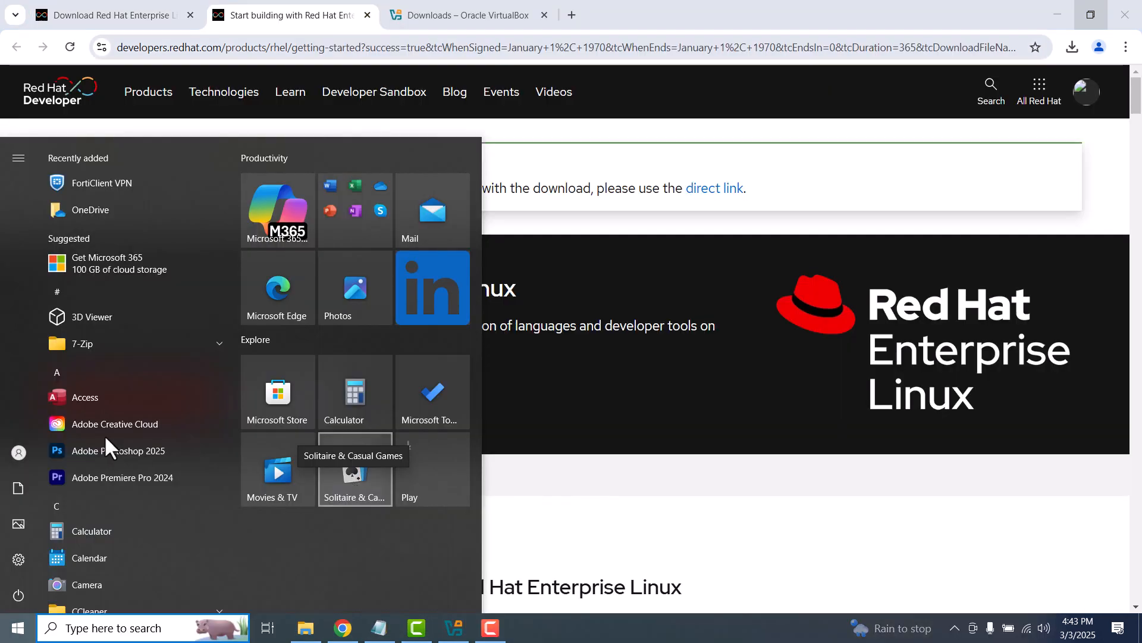
# Step: Find Oracle VirtualBox among the installed Windows applications and launch it
pyautogui.click(9, 635)
pyautogui.click(10, 635)
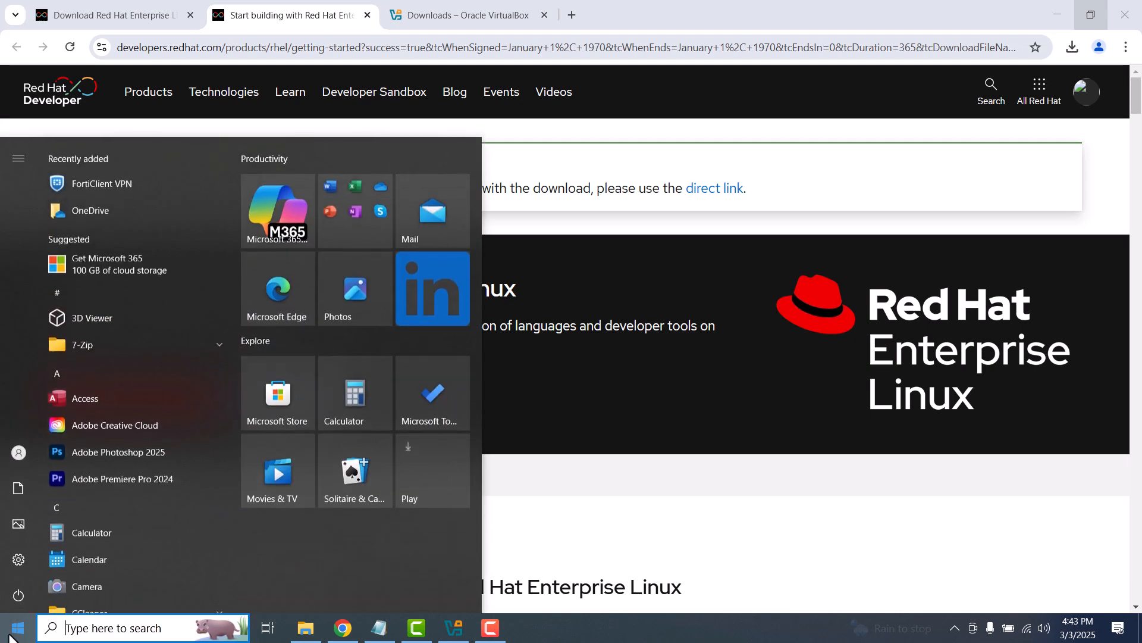
pyautogui.write('virt')
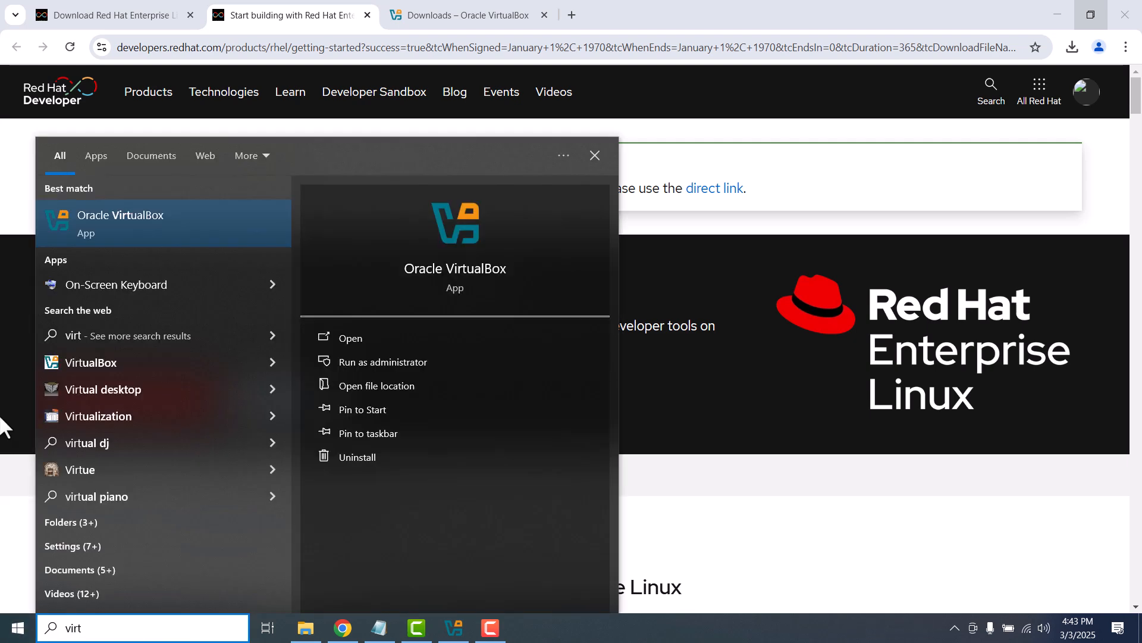
pyautogui.click(118, 226)
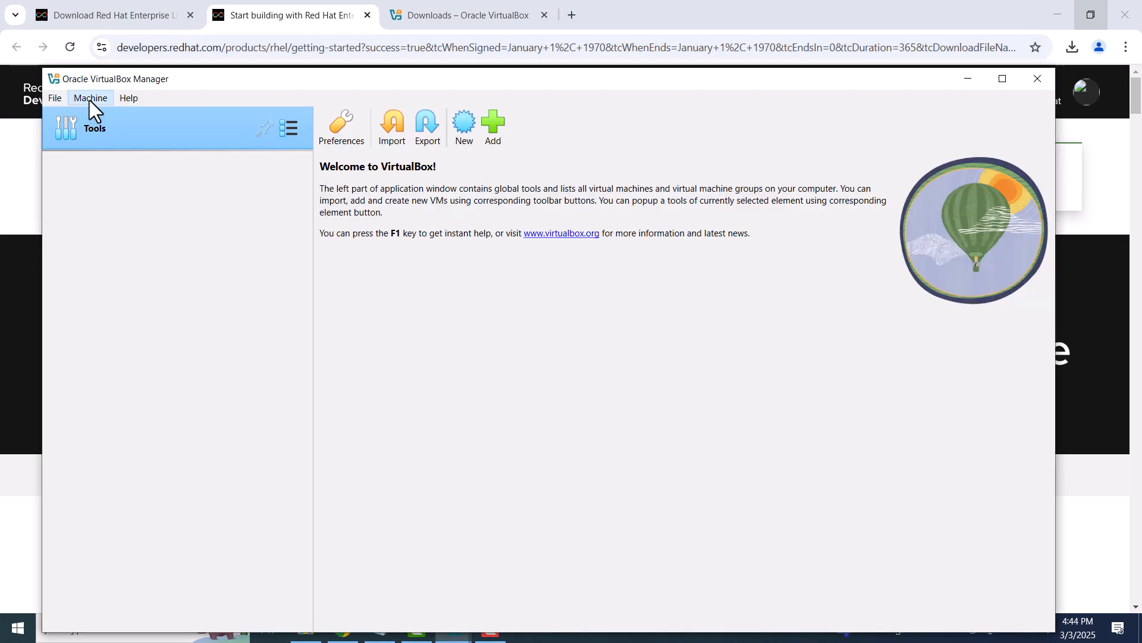
# Step: Start a new virtual machine named RedHat9, keeping Linux as its operating system type
pyautogui.click(89, 100)
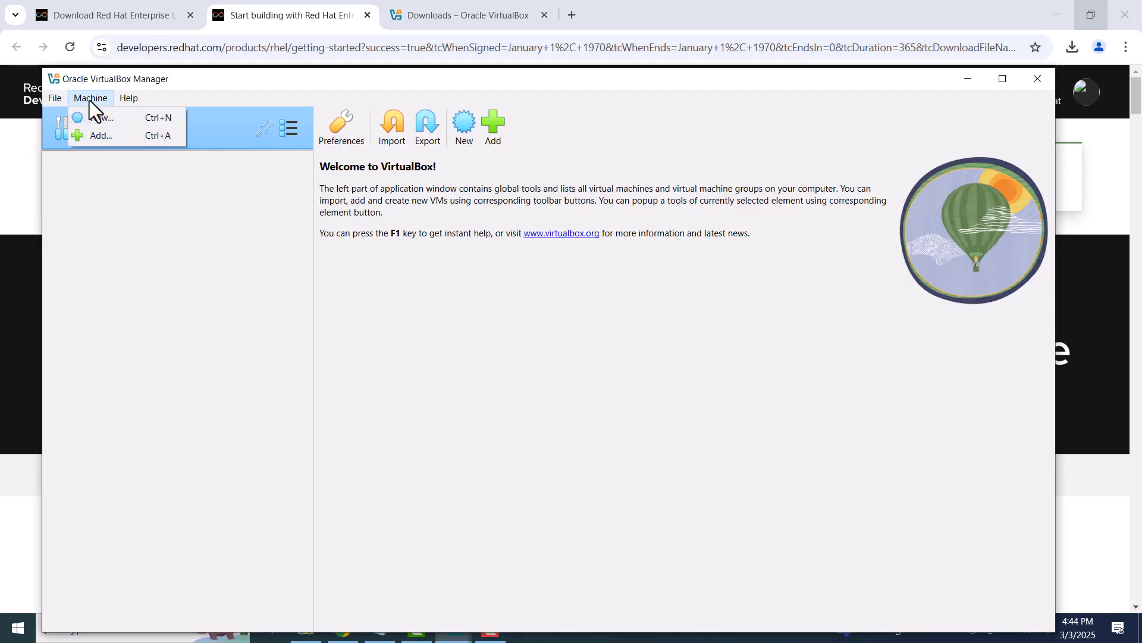
pyautogui.click(101, 117)
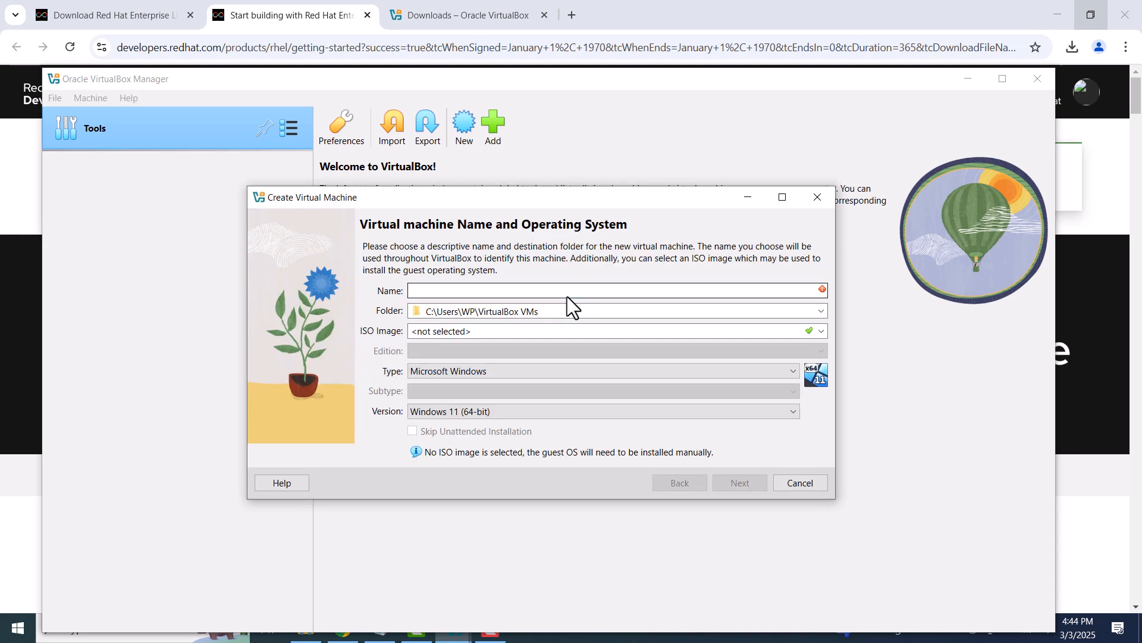
pyautogui.click(486, 296)
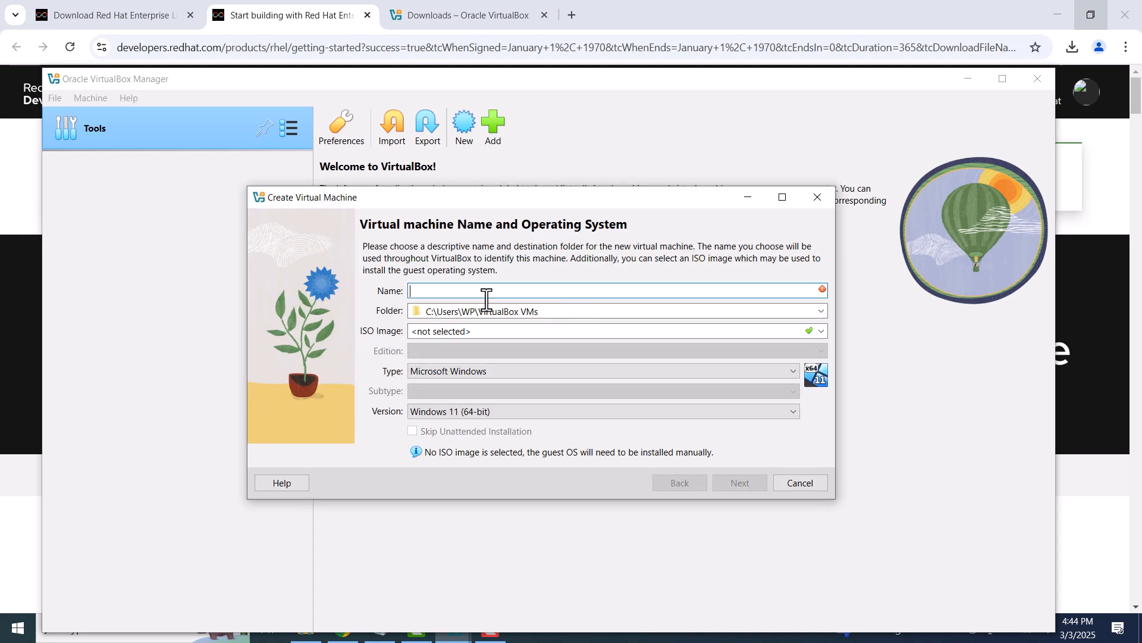
pyautogui.write('Re')
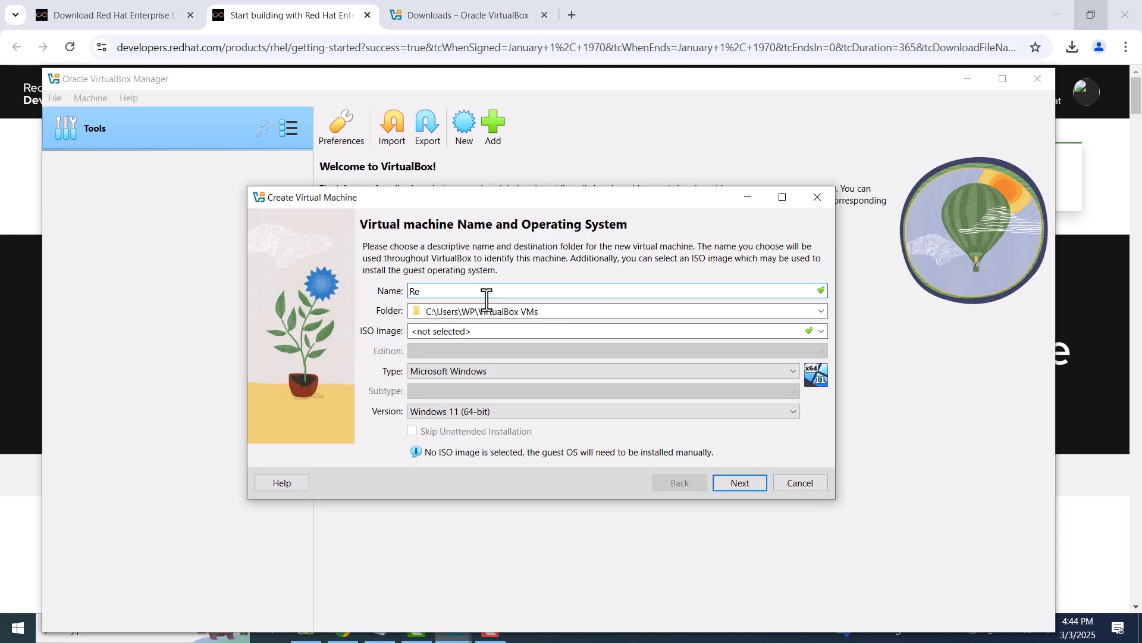
pyautogui.write('dHat')
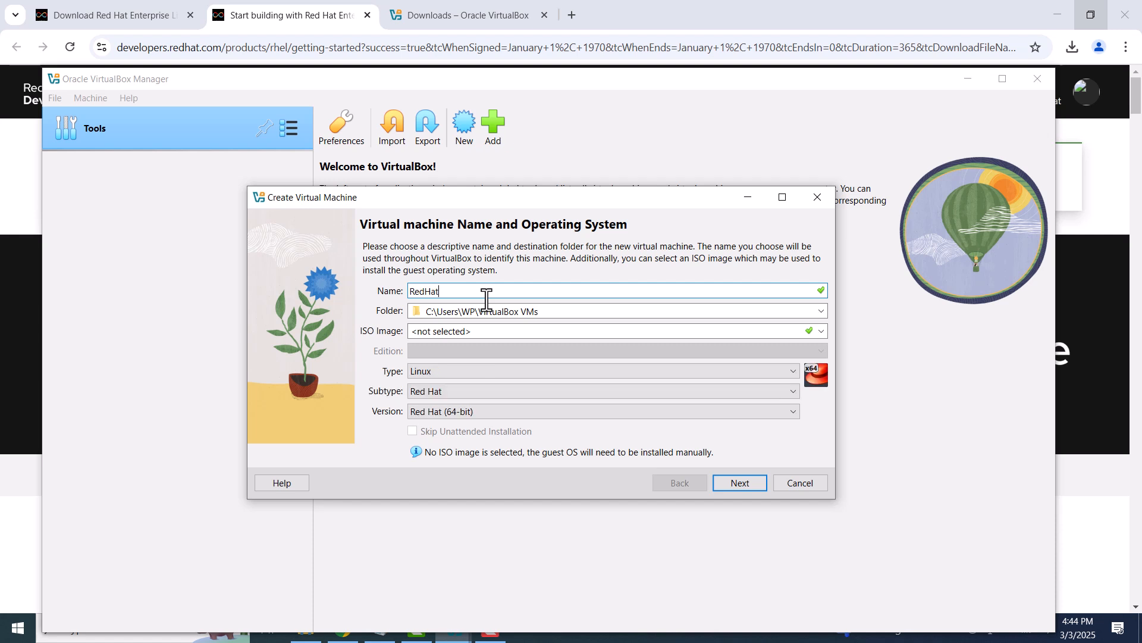
pyautogui.write('9')
pyautogui.click(491, 372)
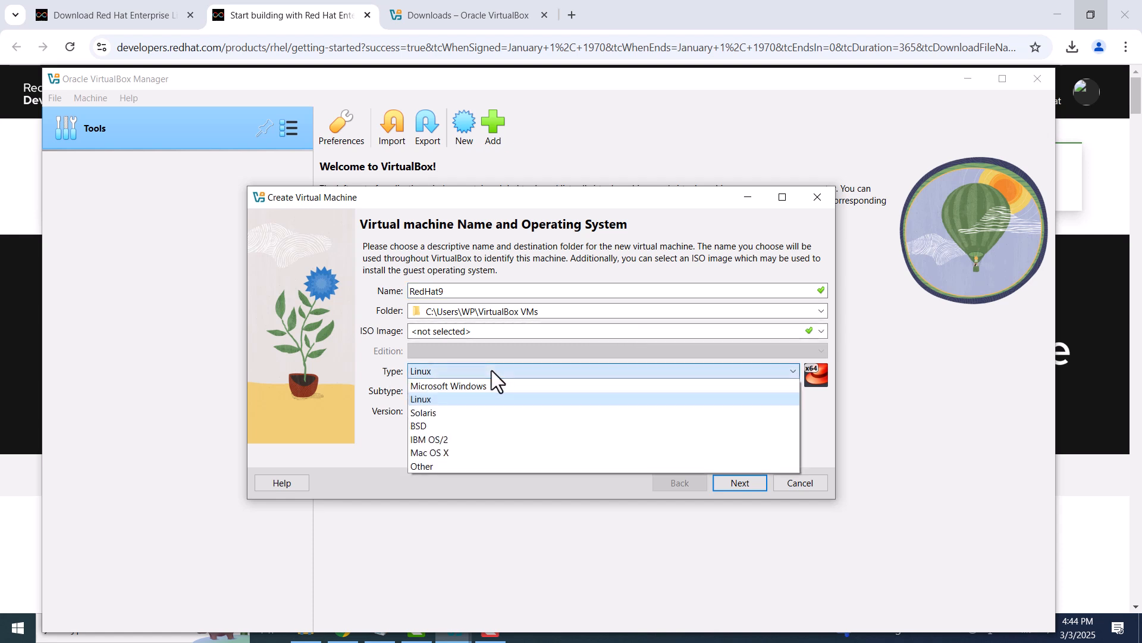
pyautogui.click(492, 370)
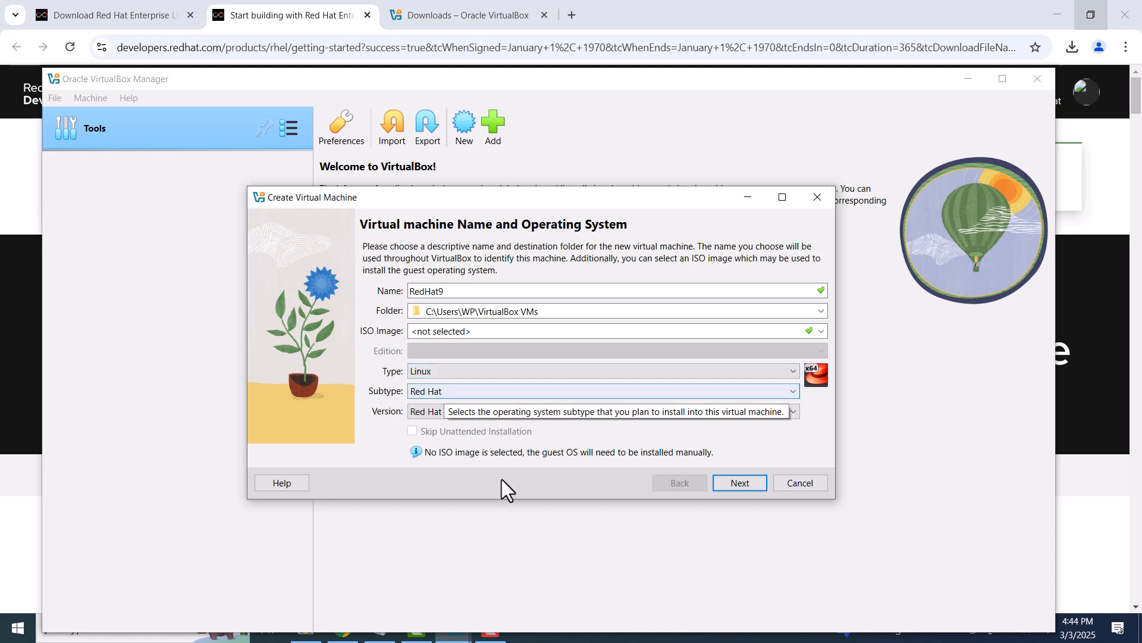
# Step: Accept the default hardware and a new 20.00 GB virtual hard disk, and finish creating the RedHat9 virtual machine
pyautogui.click(741, 483)
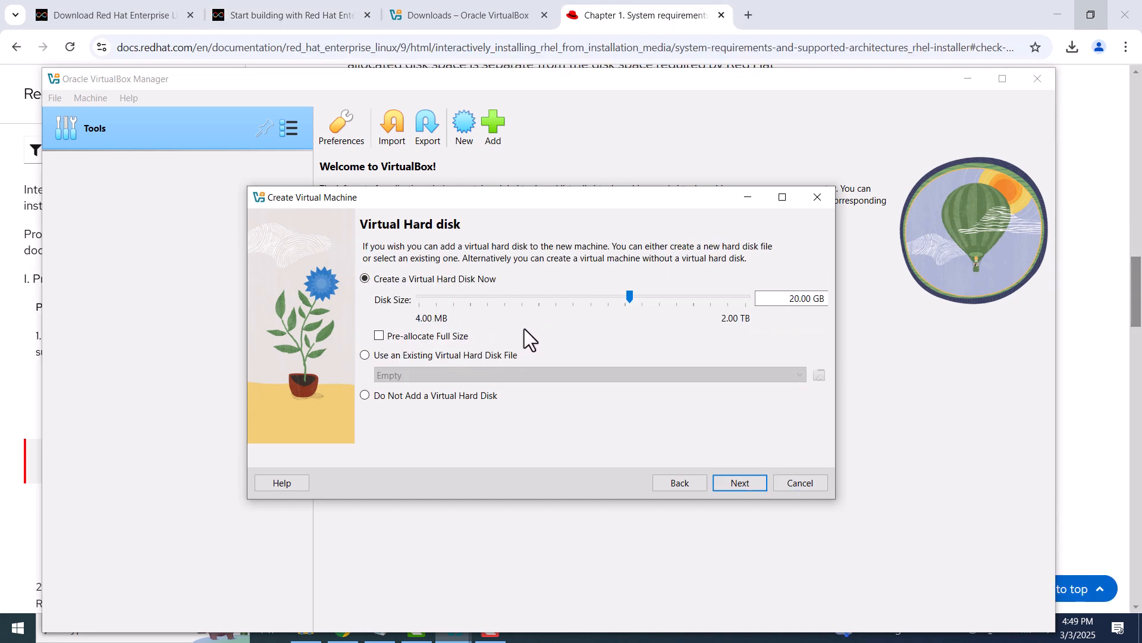
pyautogui.click(741, 486)
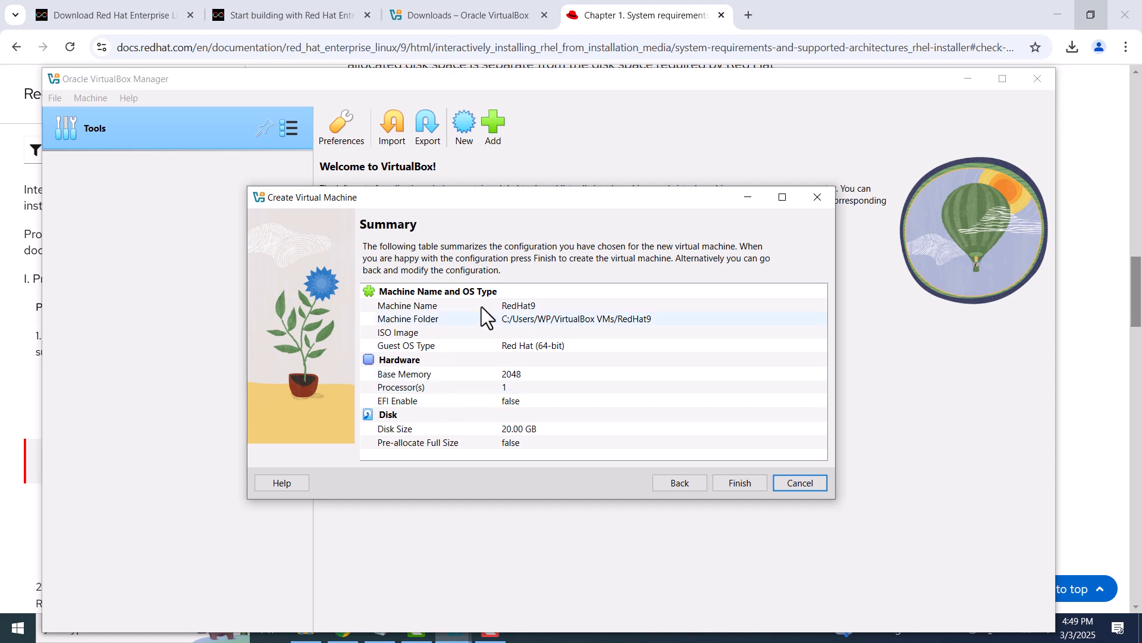
pyautogui.click(734, 484)
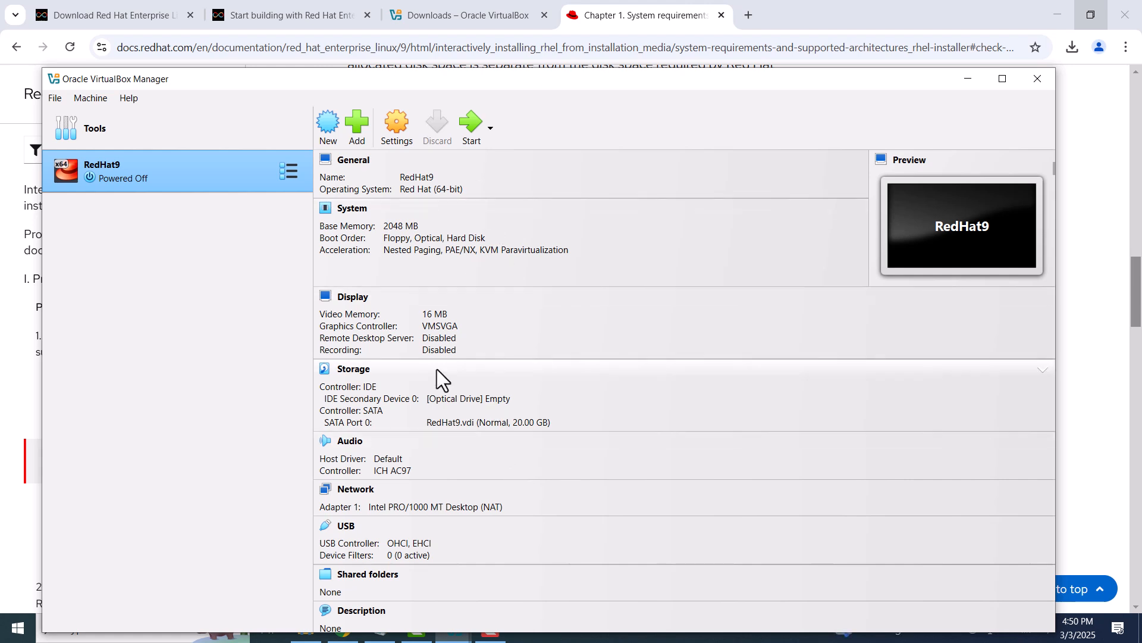
# Step: Attach the rhel-9.5-x86_64-boot disc image to RedHat9's empty IDE optical drive and save the storage settings
pyautogui.click(397, 128)
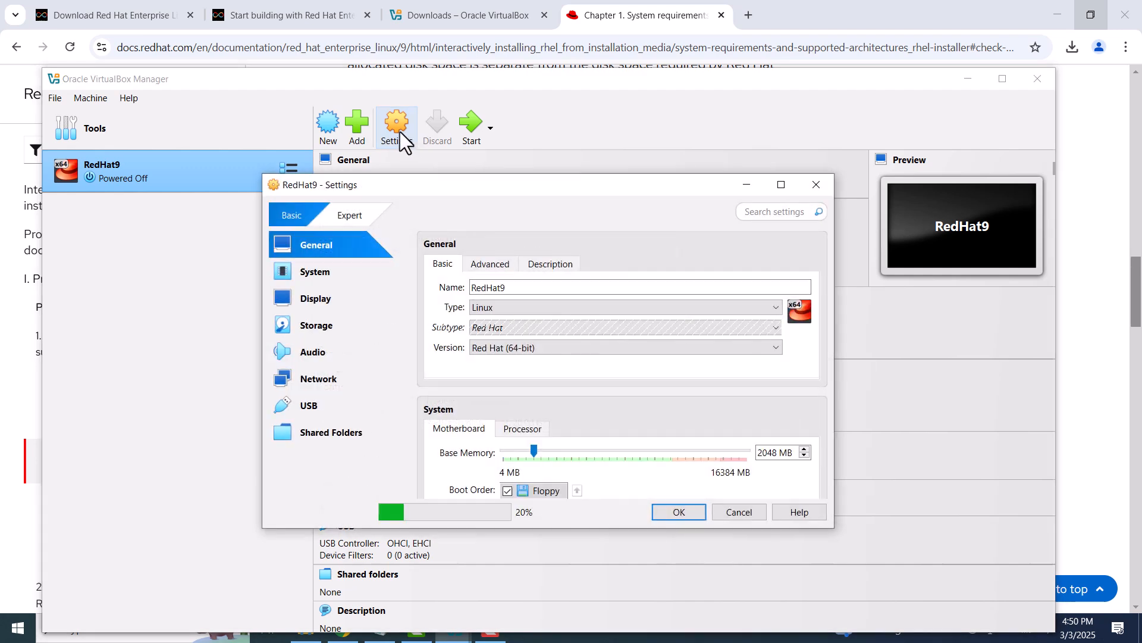
pyautogui.click(314, 329)
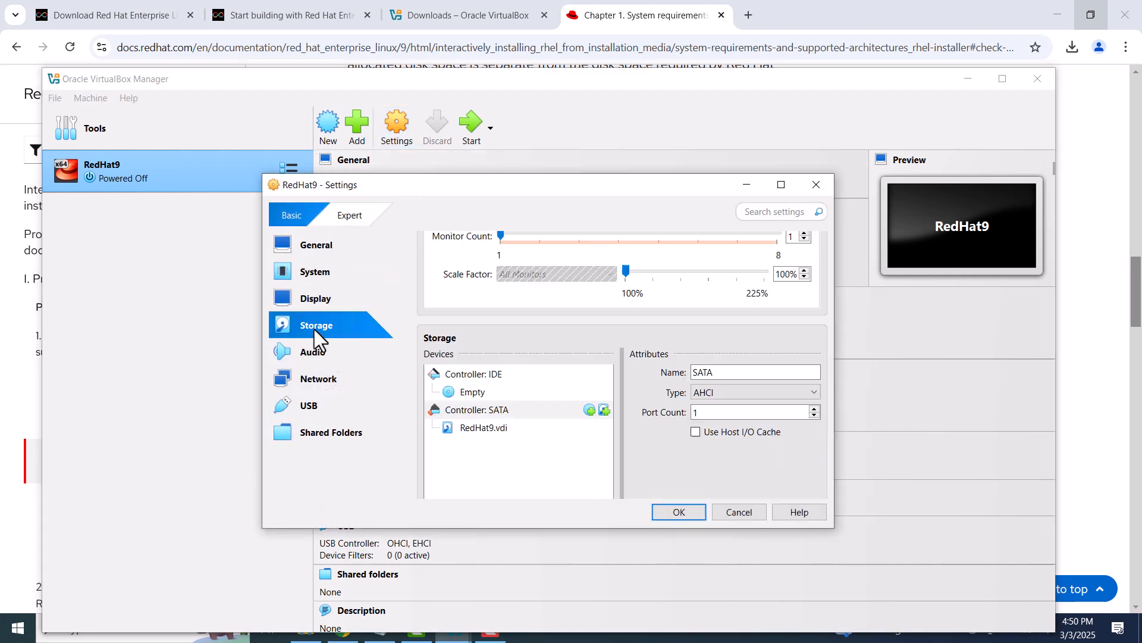
pyautogui.click(470, 298)
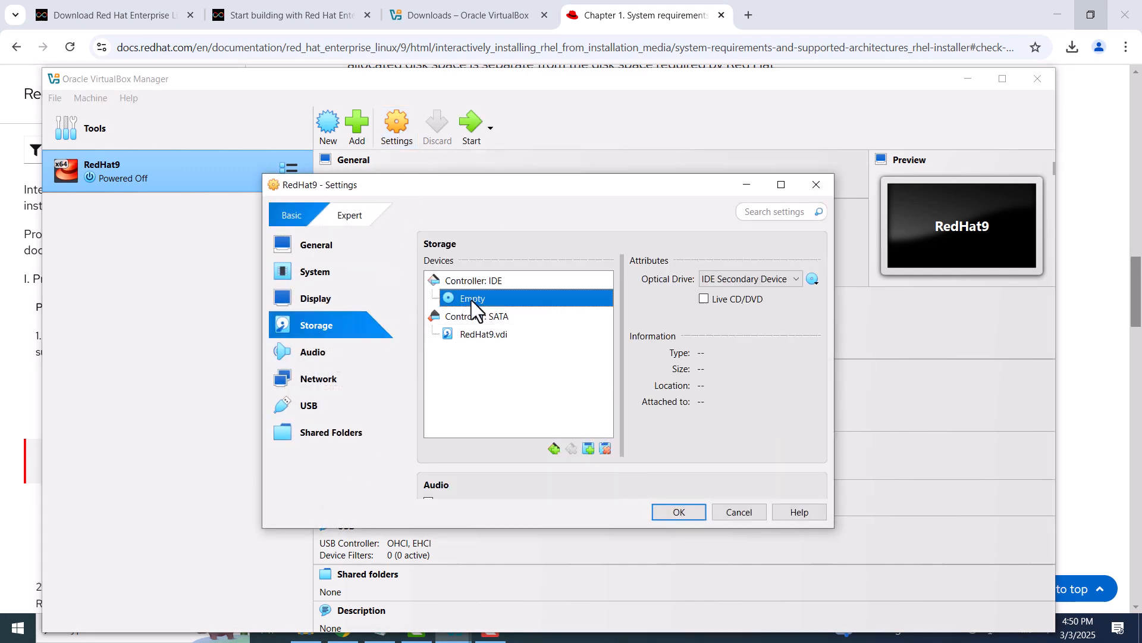
pyautogui.click(813, 280)
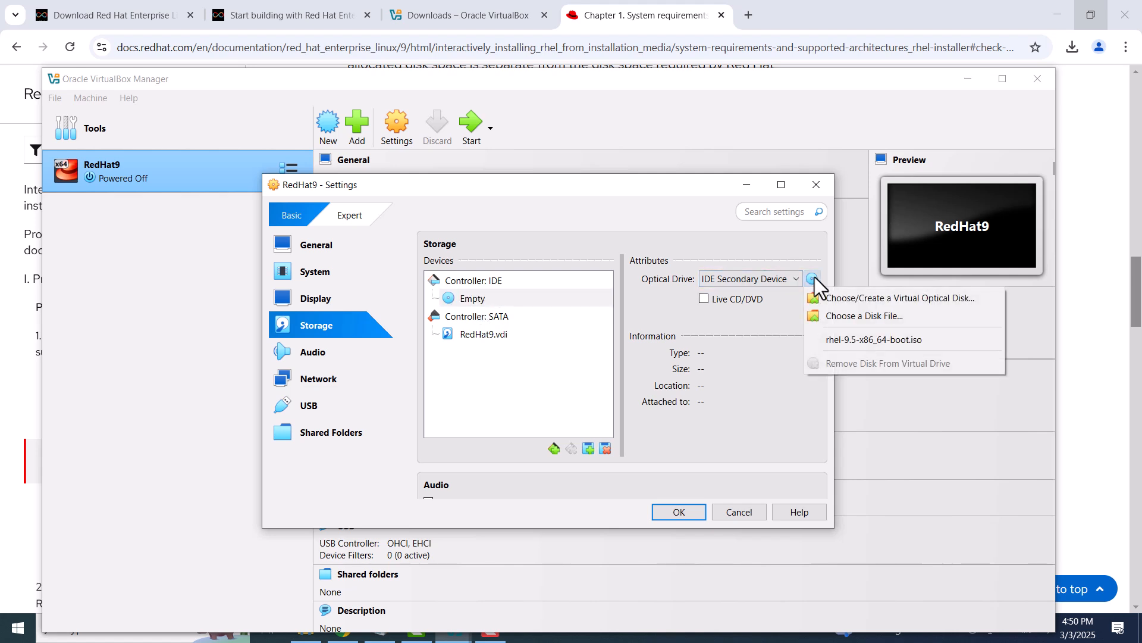
pyautogui.click(864, 319)
pyautogui.click(441, 335)
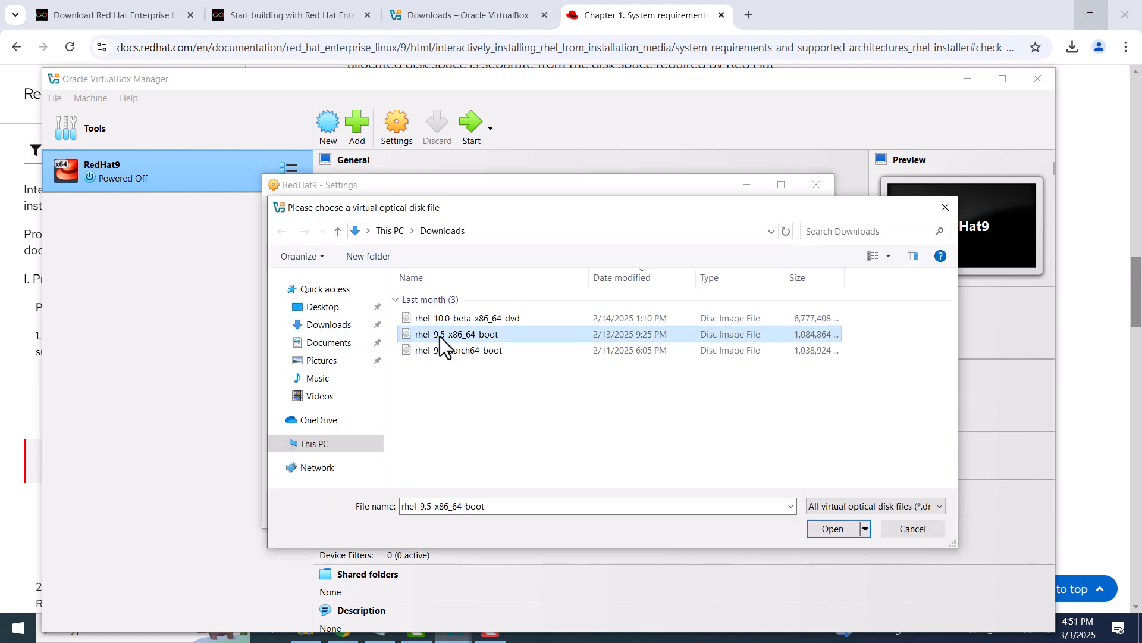
pyautogui.click(827, 530)
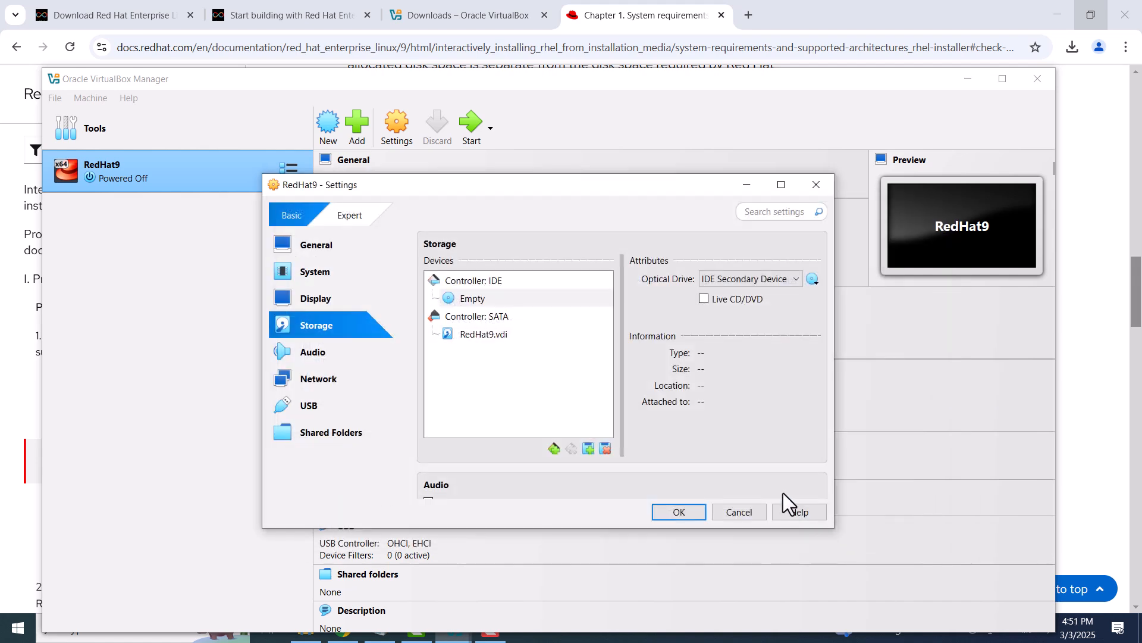
pyautogui.click(679, 512)
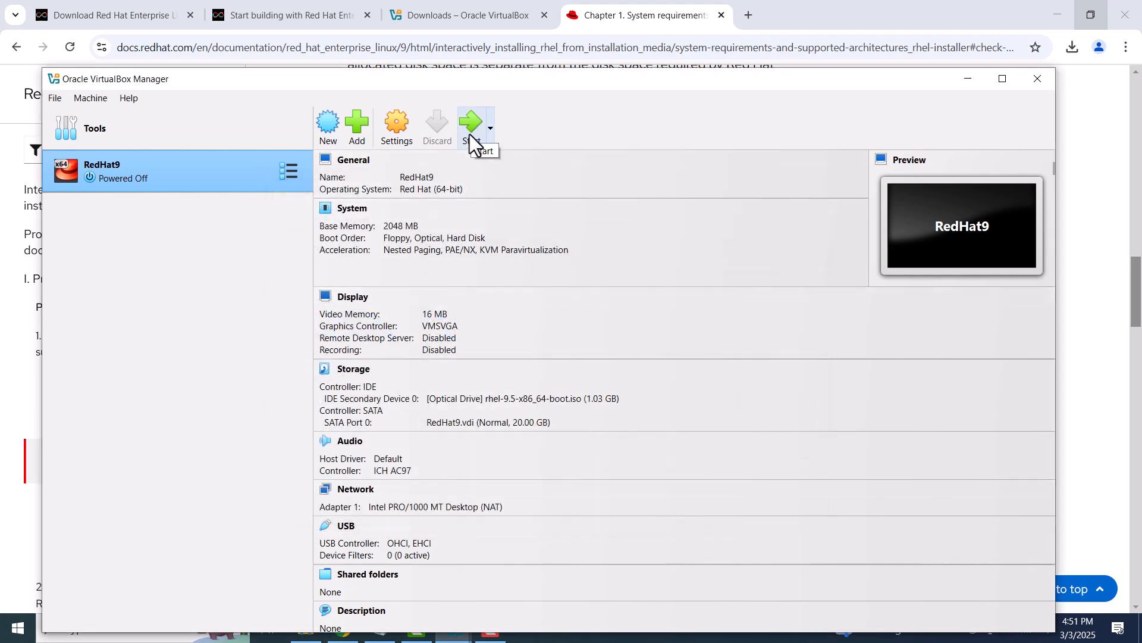
# Step: Start the RedHat9 virtual machine and continue the RHEL 9.5 installer with English (United States) as the installation language
pyautogui.click(469, 134)
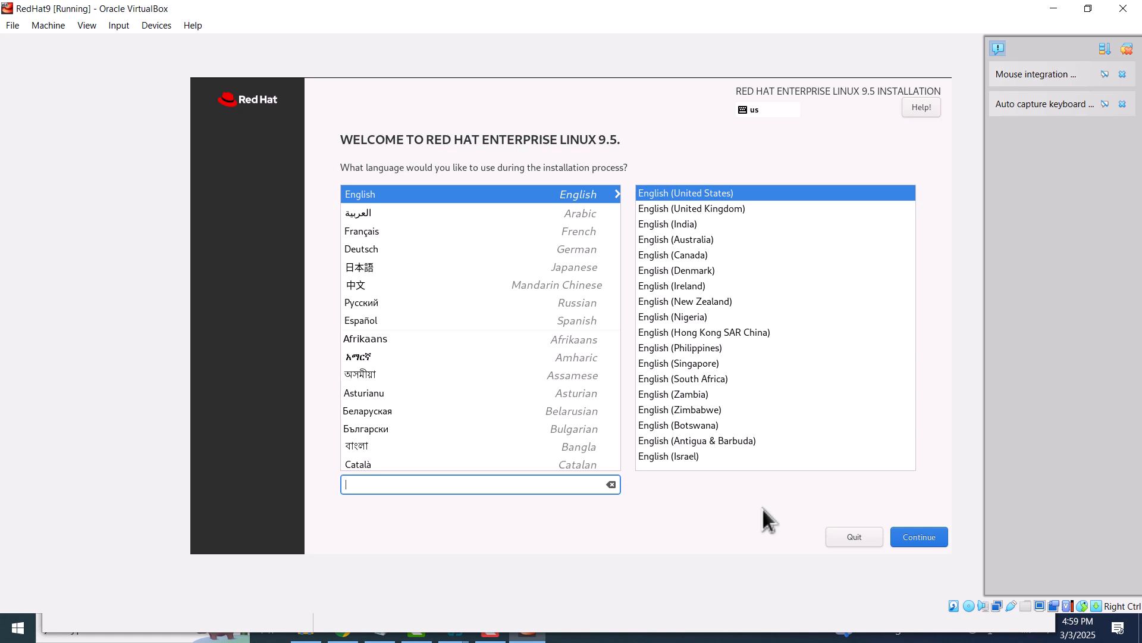
pyautogui.click(920, 537)
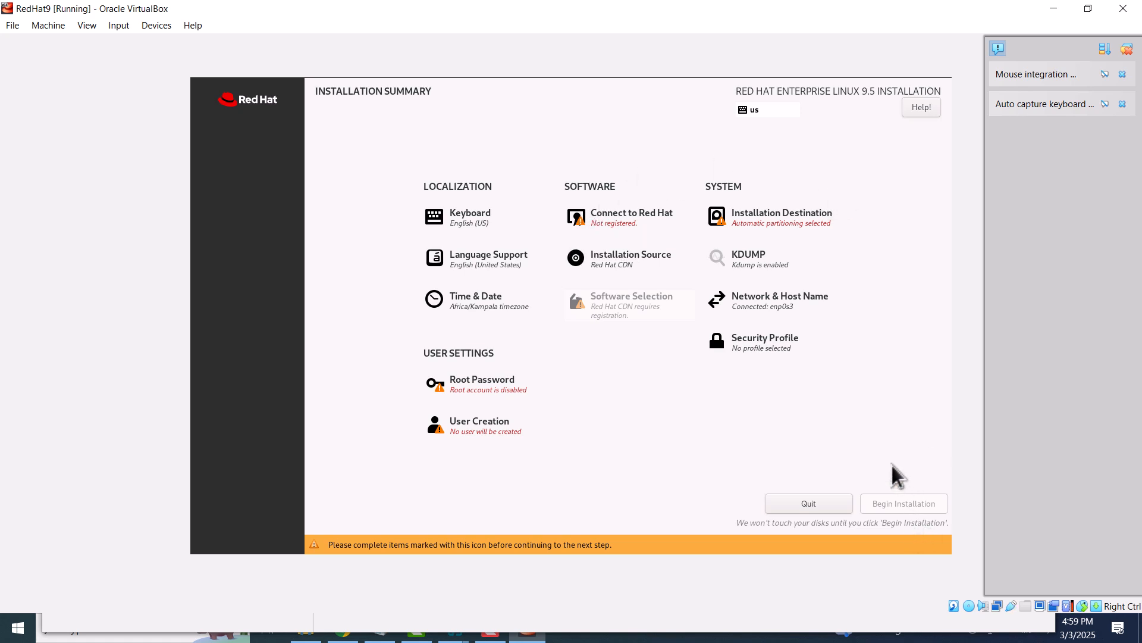
# Step: Register the system with Red Hat, entering the account's user name and password and keeping the Red Hat Insights connection enabled
pyautogui.click(610, 229)
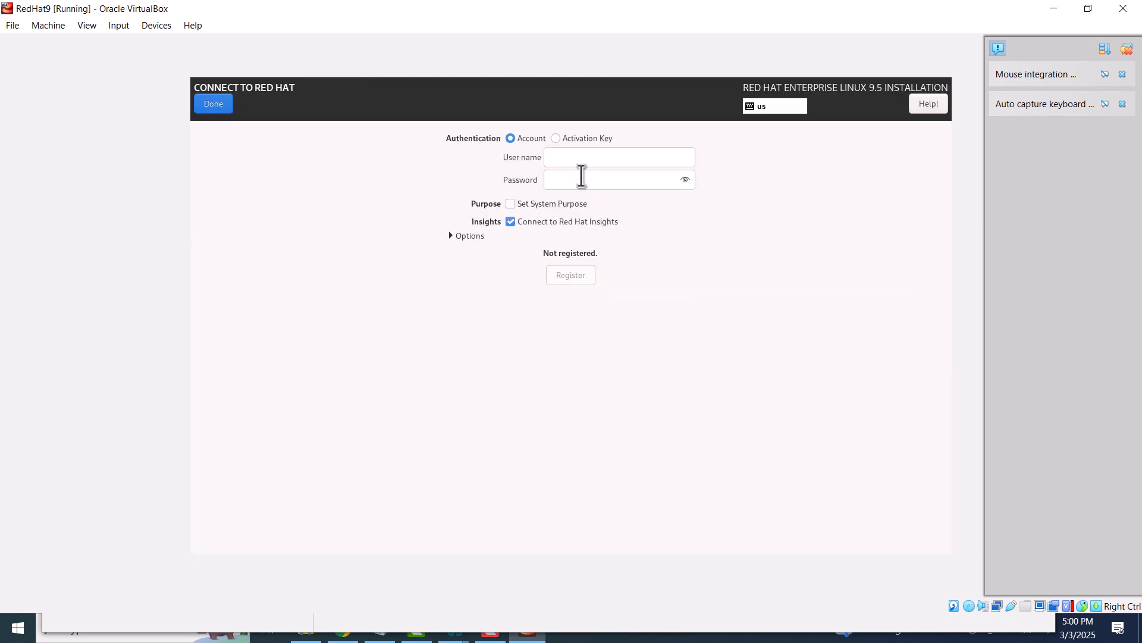
pyautogui.click(583, 157)
pyautogui.write('wi')
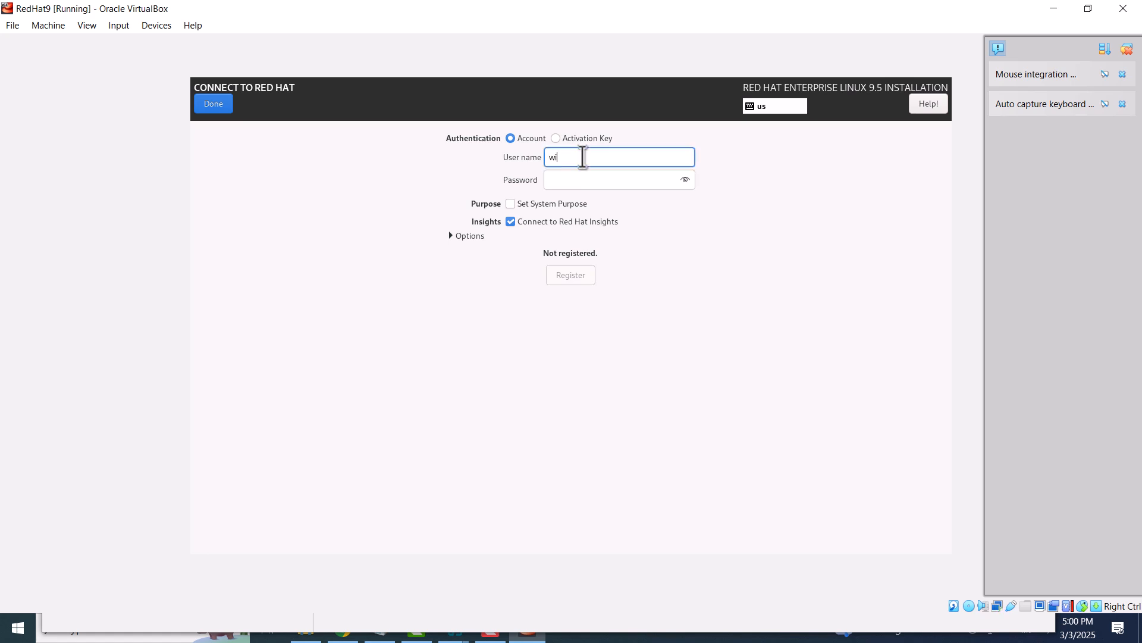
pyautogui.write('desploit')
pyautogui.click(566, 179)
pyautogui.write('••••••••••••••')
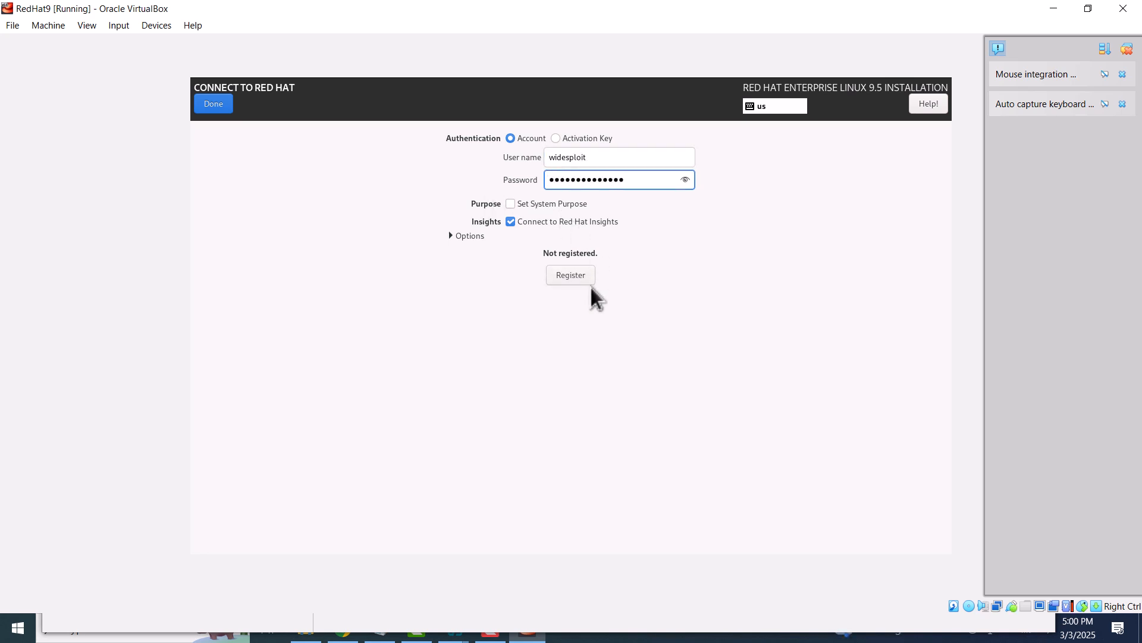
pyautogui.click(569, 274)
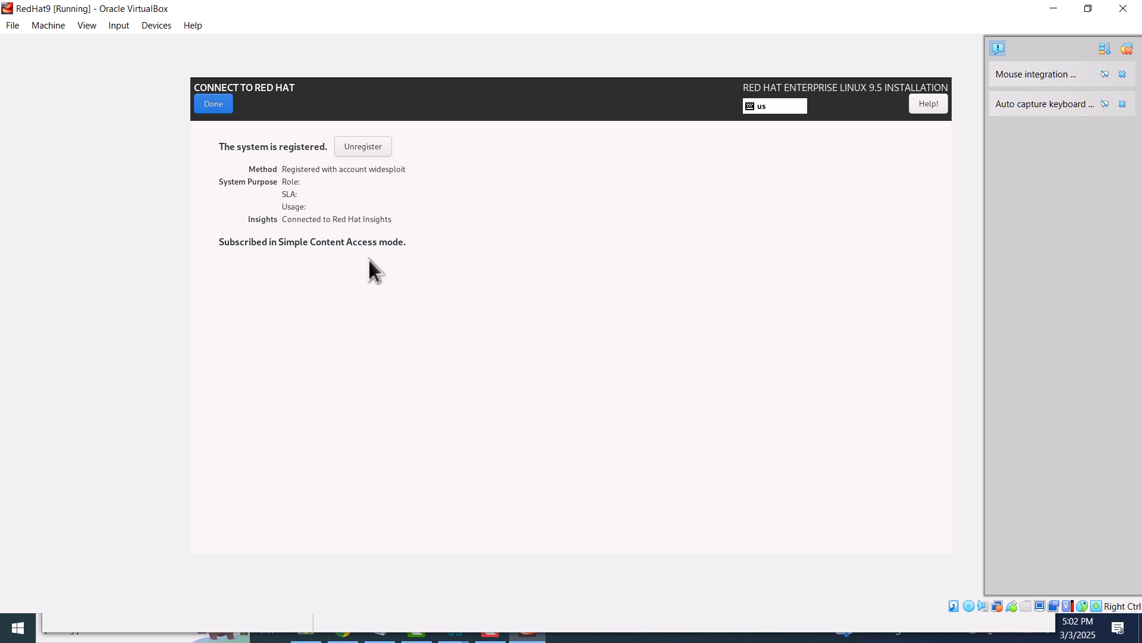
pyautogui.click(210, 104)
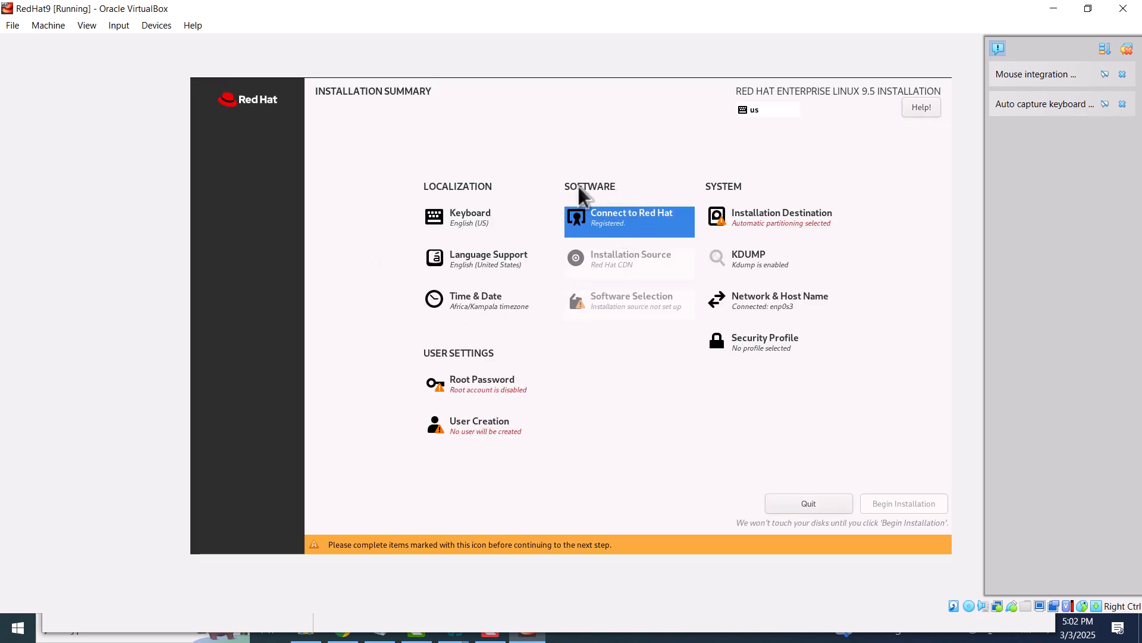
# Step: Accept the 20 GiB hard disk with automatic storage configuration as installation destination, and set and confirm the root password
pyautogui.click(778, 229)
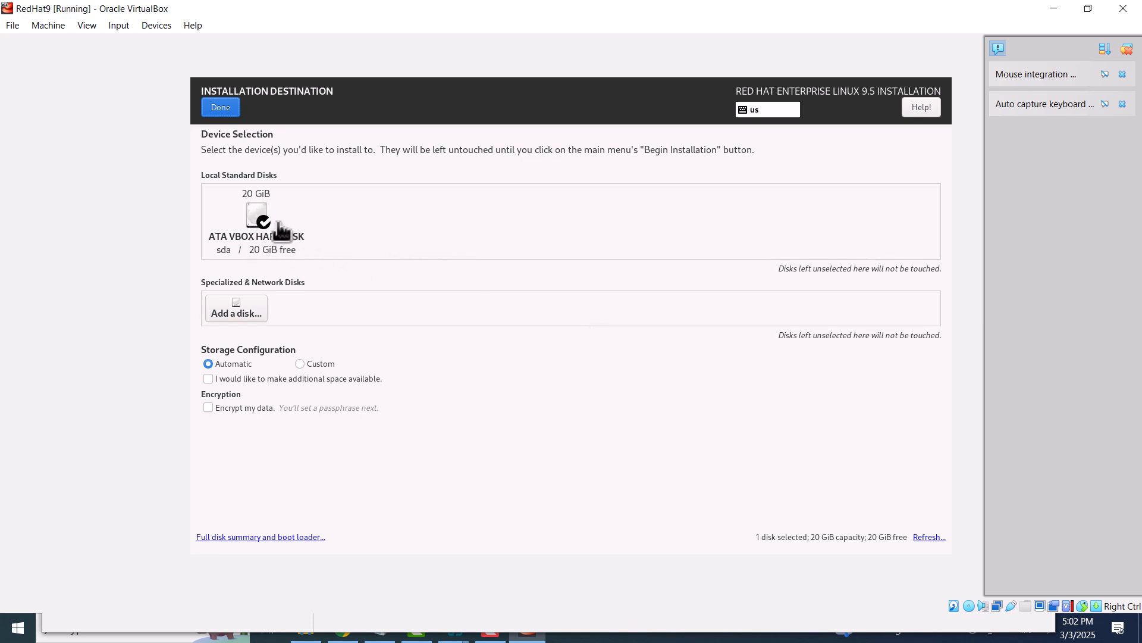
pyautogui.click(219, 107)
pyautogui.click(474, 395)
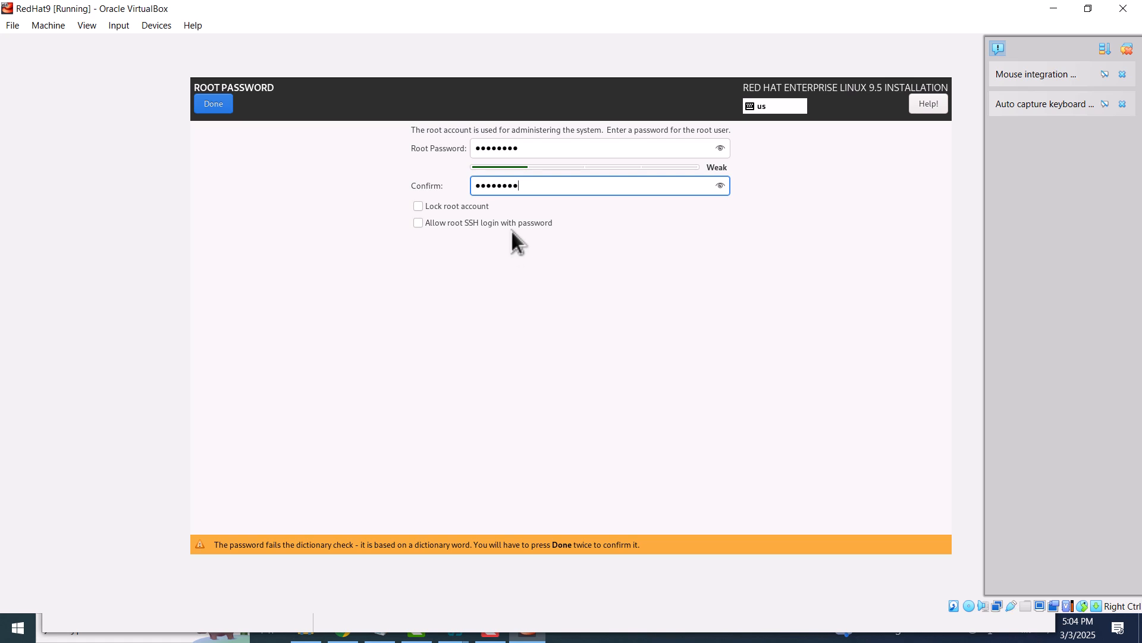
pyautogui.click(215, 108)
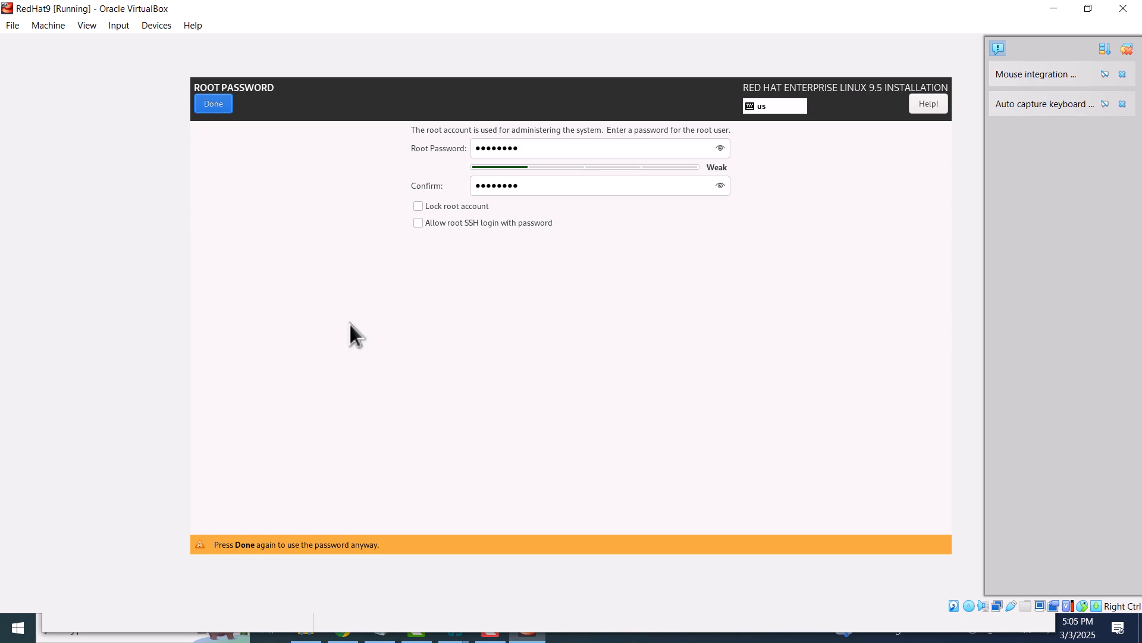
pyautogui.click(216, 109)
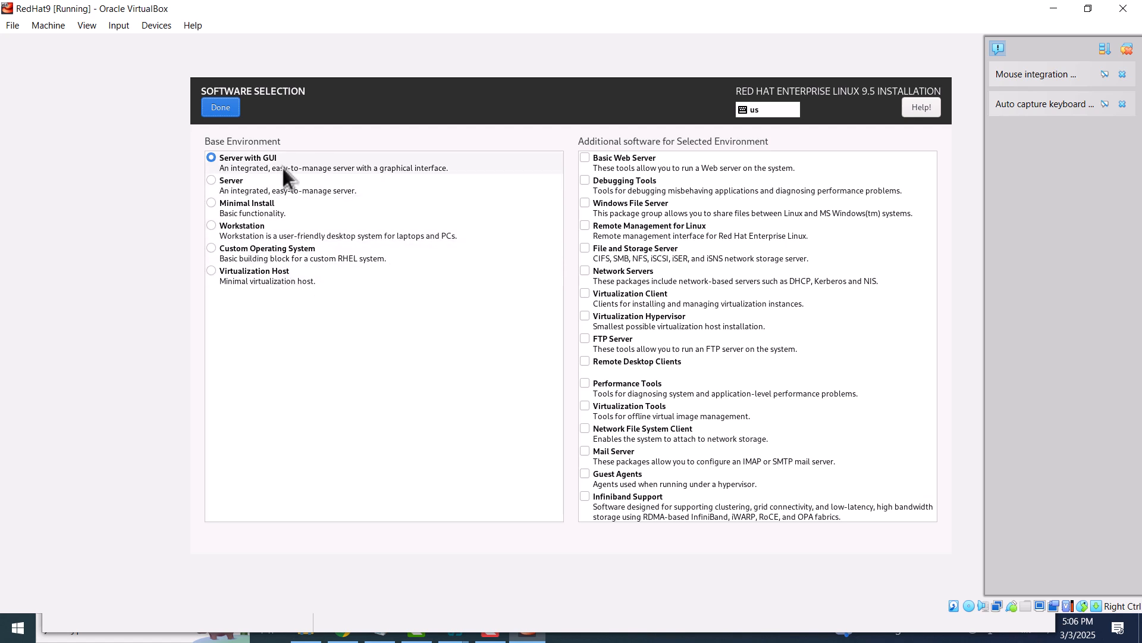
# Step: Accept Server with GUI as the base environment, run the installation and reboot the system once it completes
pyautogui.click(219, 109)
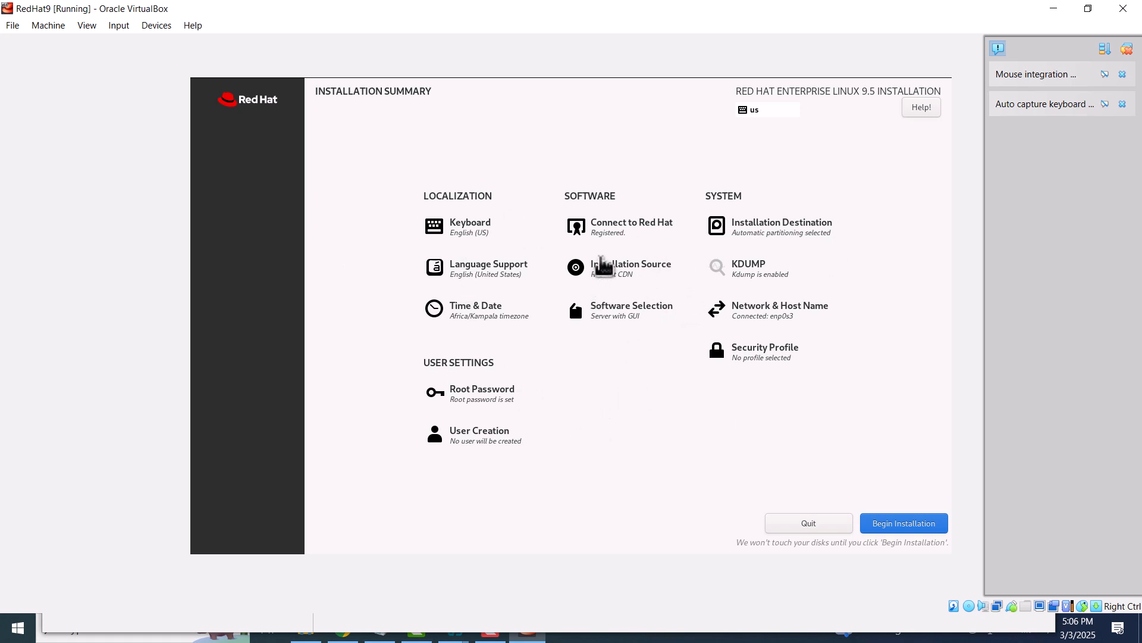
pyautogui.click(903, 529)
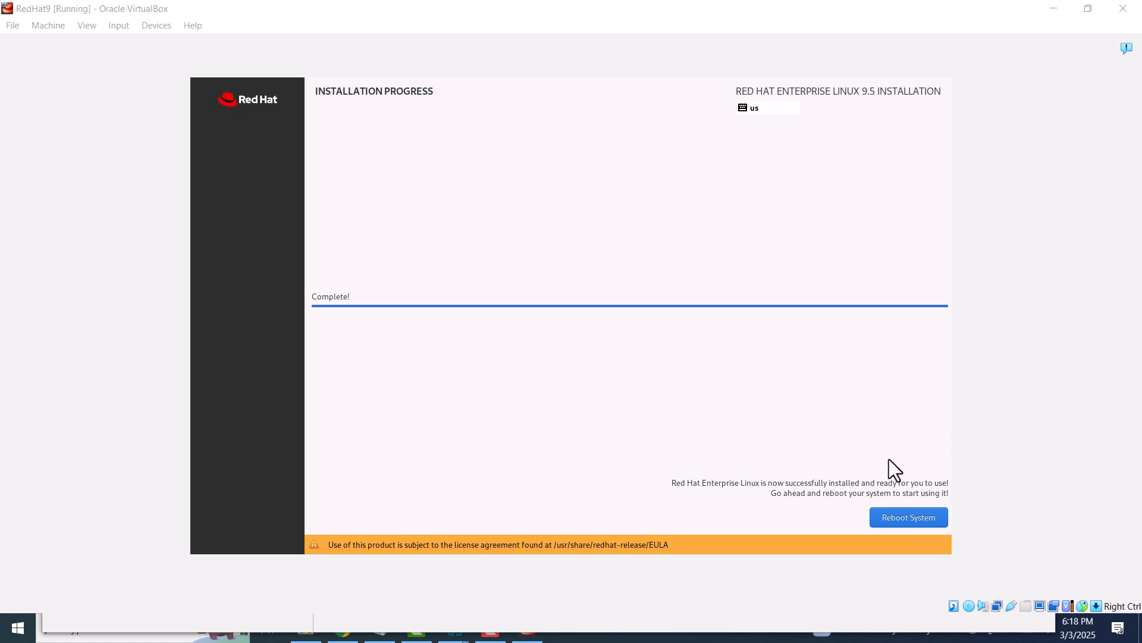
pyautogui.click(911, 517)
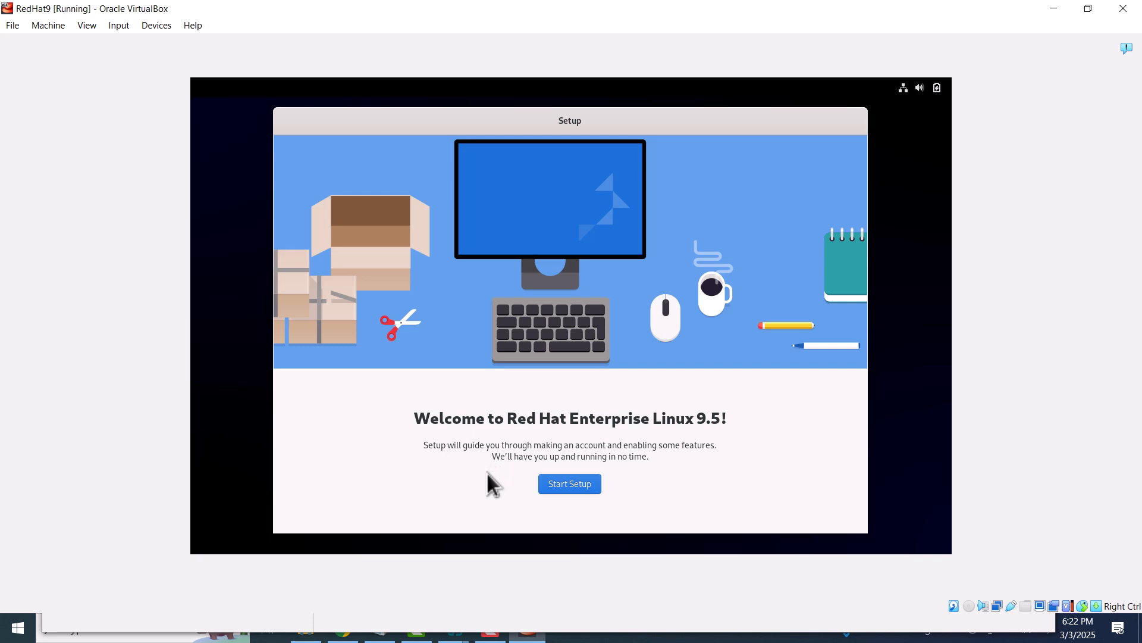
# Step: Start the first-boot setup, keep Location Services enabled and skip connecting online accounts
pyautogui.click(568, 486)
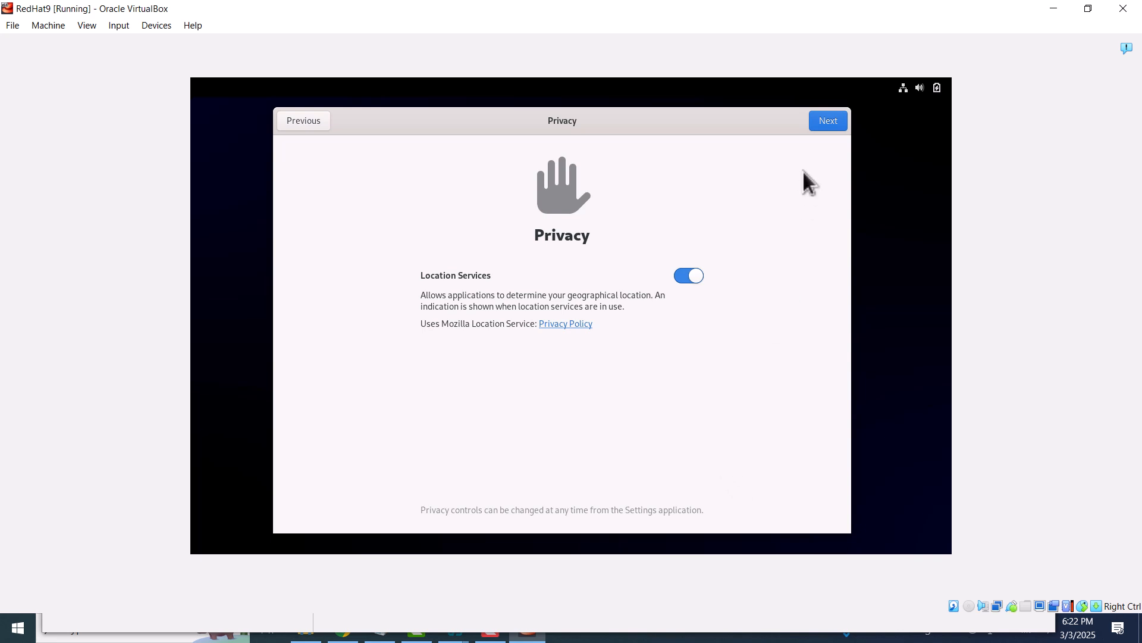
pyautogui.click(827, 121)
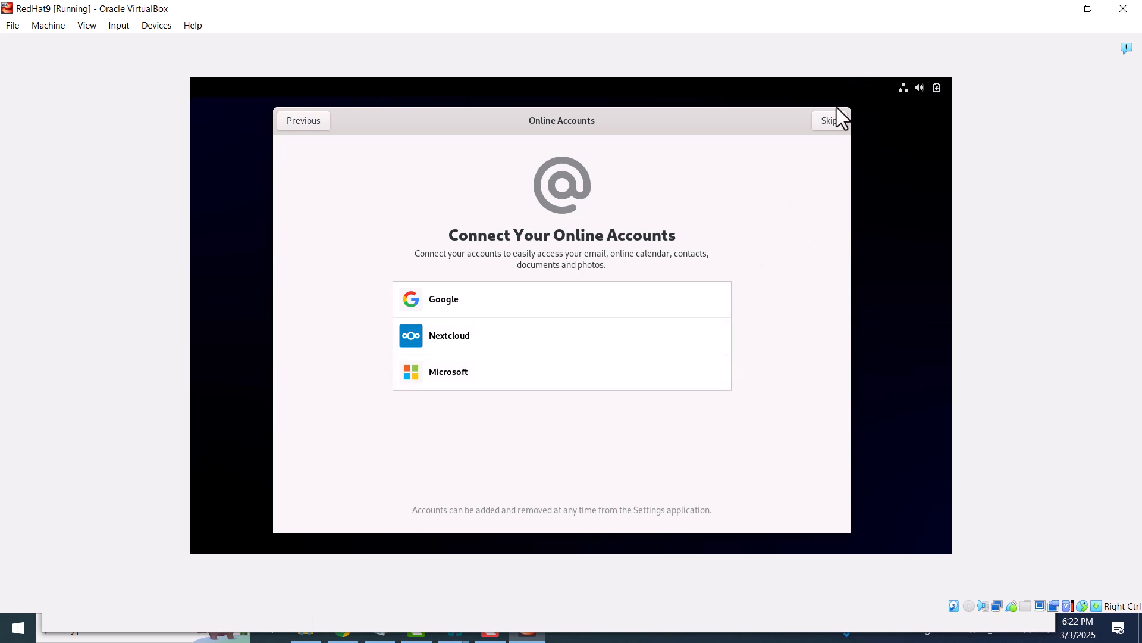
pyautogui.click(826, 122)
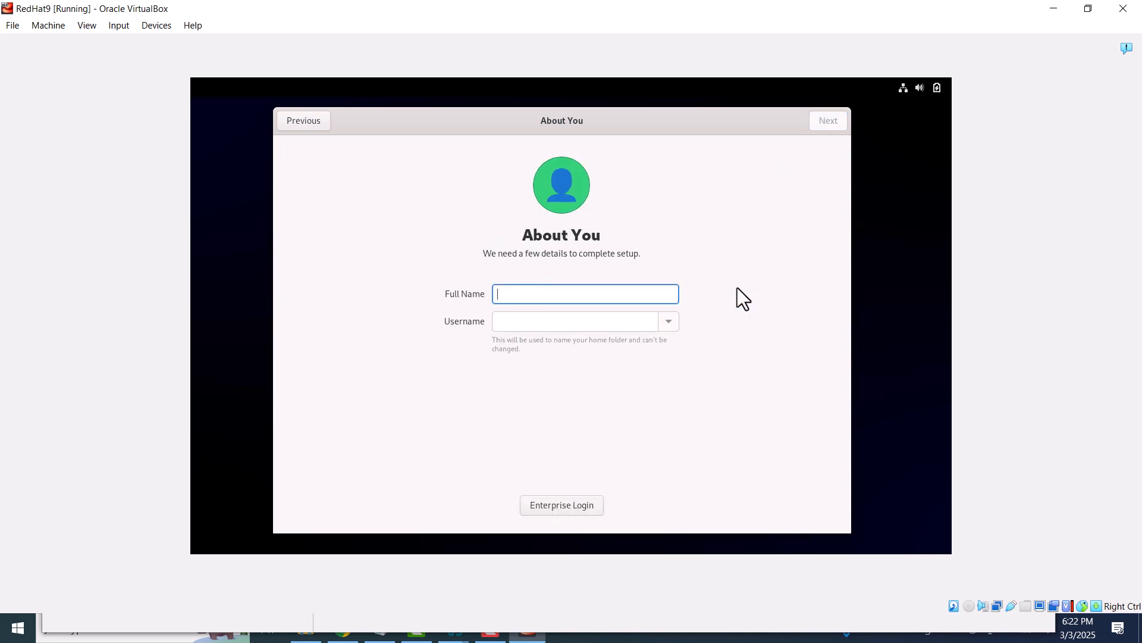
# Step: Create the user account by entering the full name and a confirmed account password, and finish the initial setup
pyautogui.write('widesp')
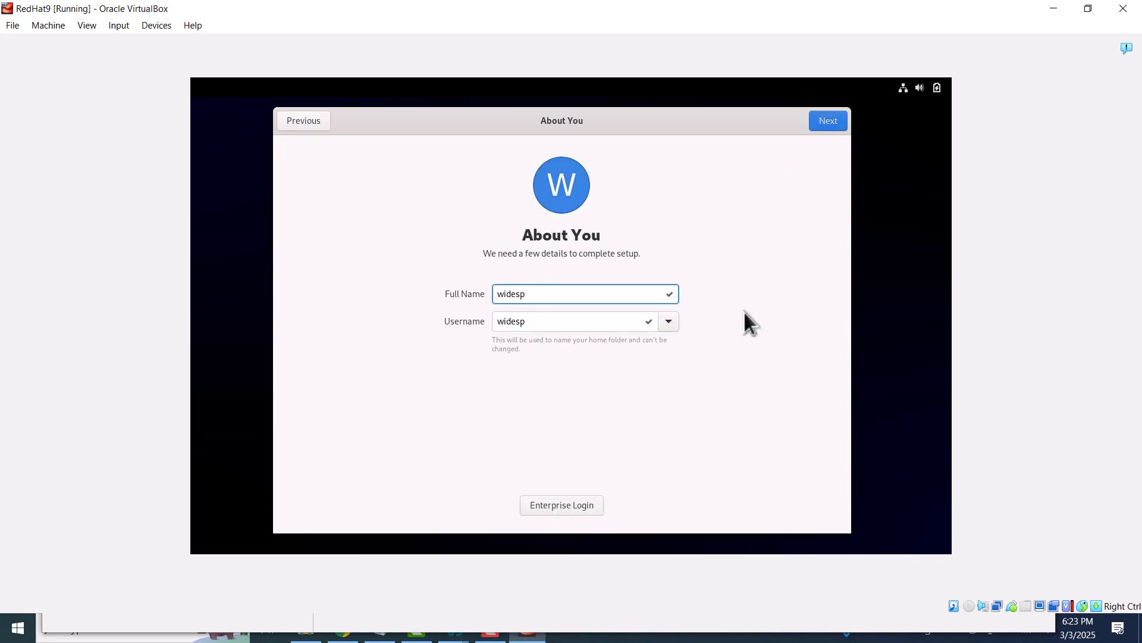
pyautogui.click(828, 122)
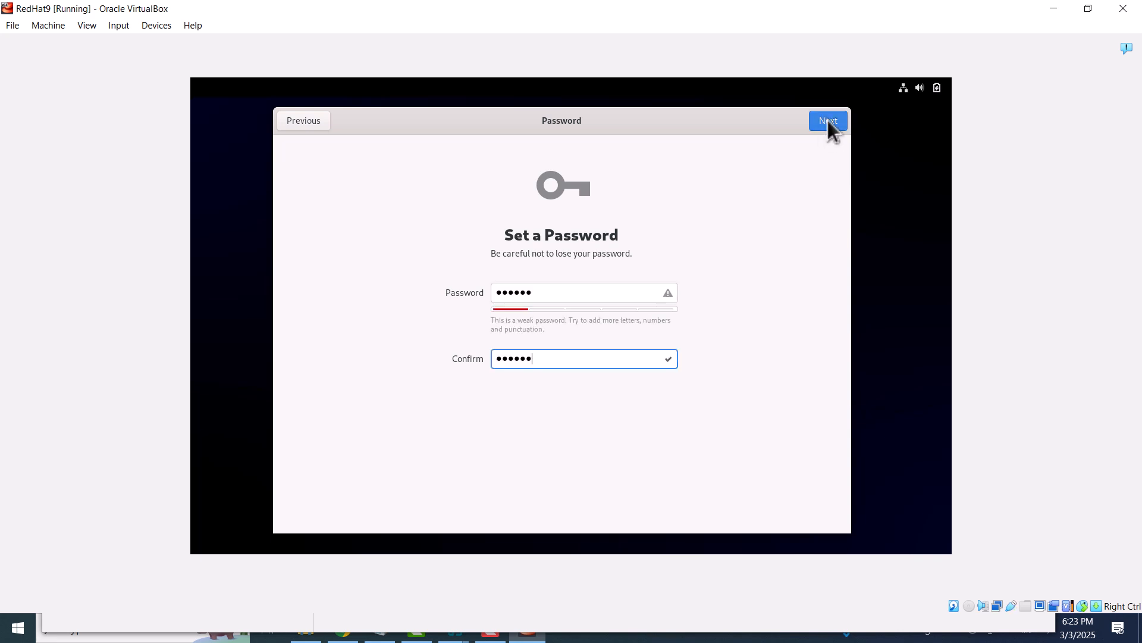
pyautogui.click(824, 127)
pyautogui.press('Return')
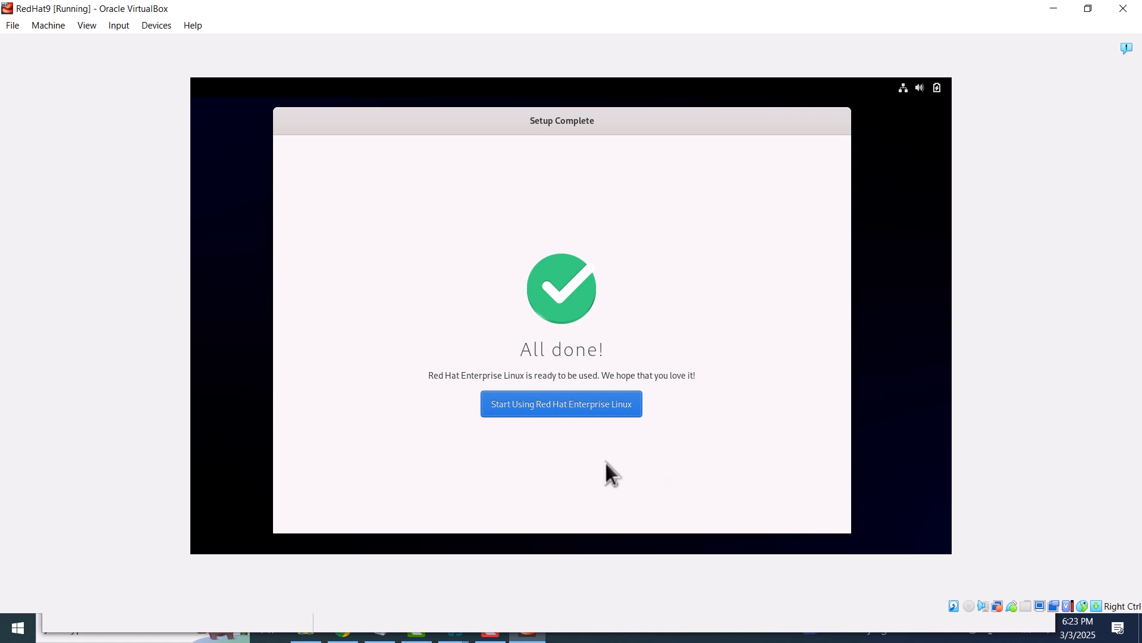
pyautogui.click(527, 405)
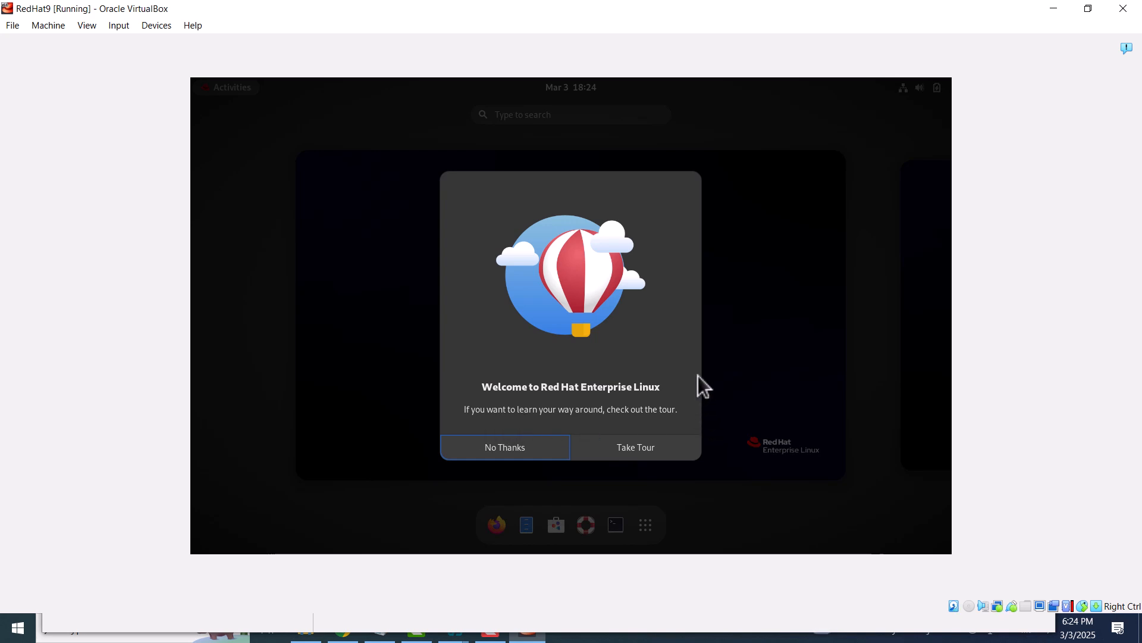
# Step: Decline the welcome tour, open a Terminal window from the applications and reposition it on the desktop
pyautogui.click(508, 448)
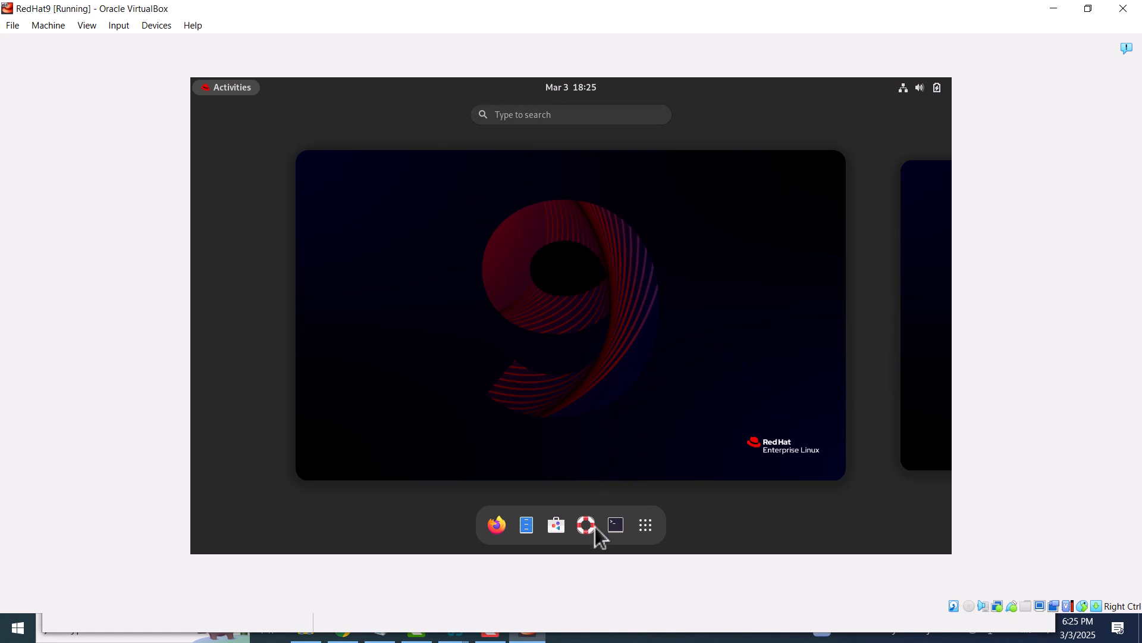
pyautogui.click(646, 525)
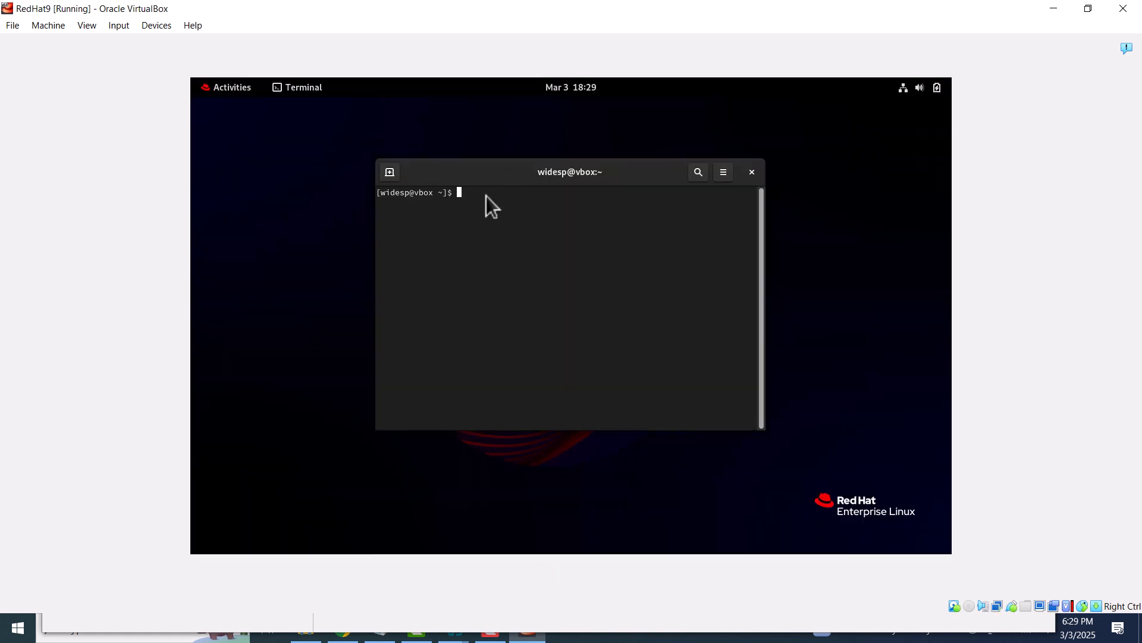
pyautogui.moveTo(487, 195); pyautogui.dragTo(489, 201)
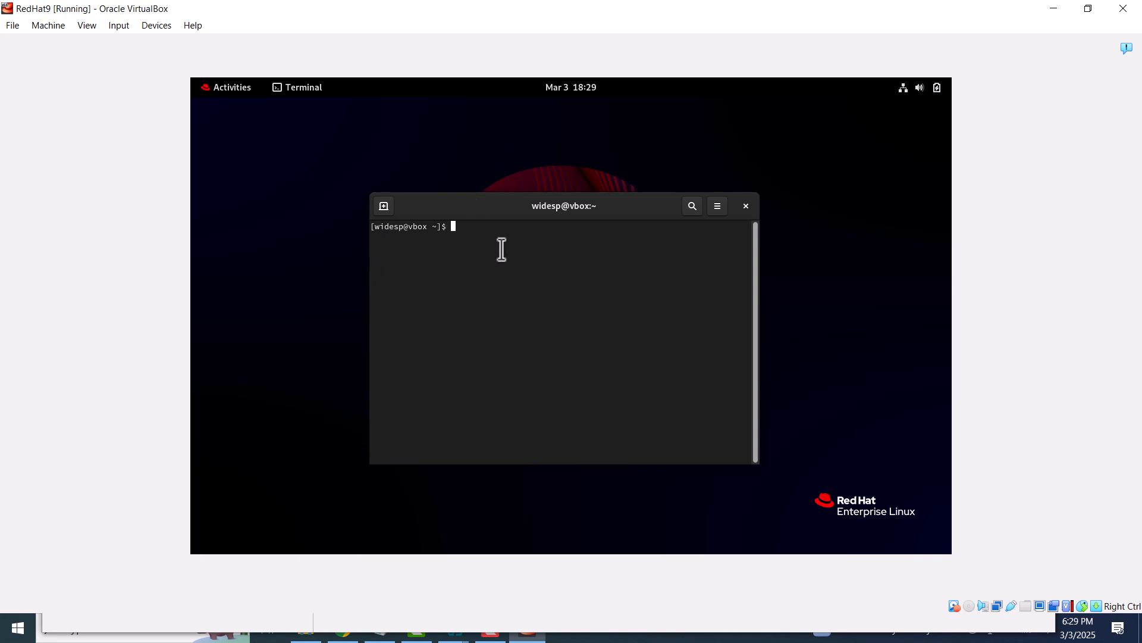
# Step: Run whoami in the terminal and maximize the terminal window
pyautogui.write('whoami')
pyautogui.press('Return')
pyautogui.press('super+Up')
pyautogui.write('sudo')
pyautogui.press('BackSpace')
pyautogui.press('BackSpace')
pyautogui.press('BackSpace')
pyautogui.press('BackSpace')
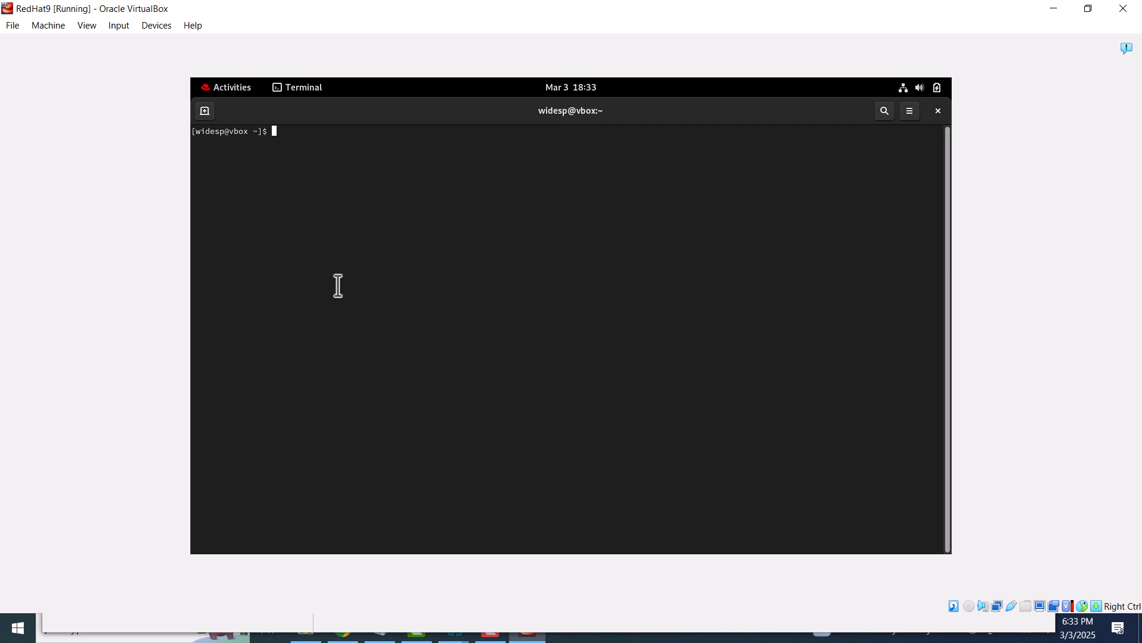
# Step: Check the logged-in user with whoami and the kernel information with uname -a
pyautogui.write('whoai')
pyautogui.press('BackSpace')
pyautogui.press('BackSpace')
pyautogui.write('ami')
pyautogui.press('Return')
pyautogui.write('uname -a')
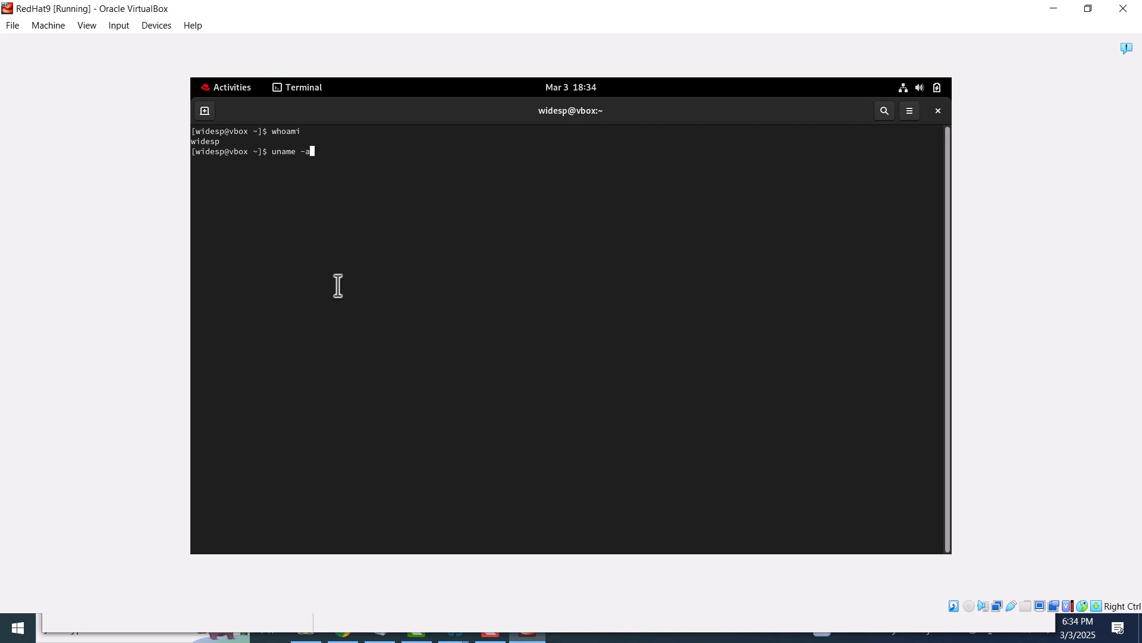
pyautogui.press('Return')
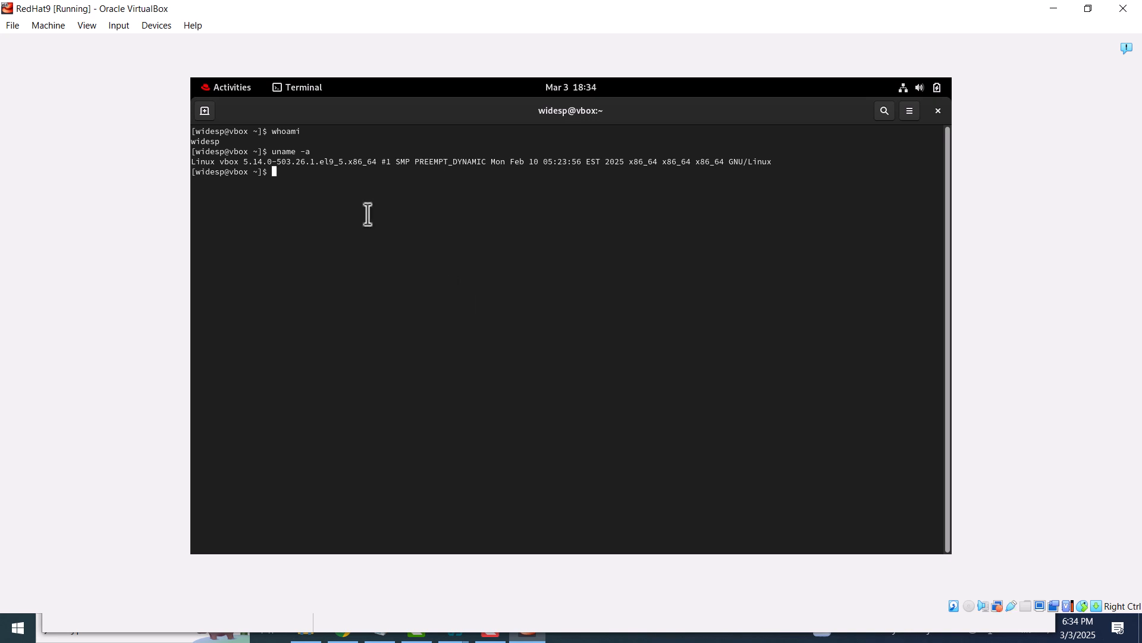
# Step: Display the operating system release details with cat /etc/os-release
pyautogui.write('cat /etc/os-realse')
pyautogui.press('Return')
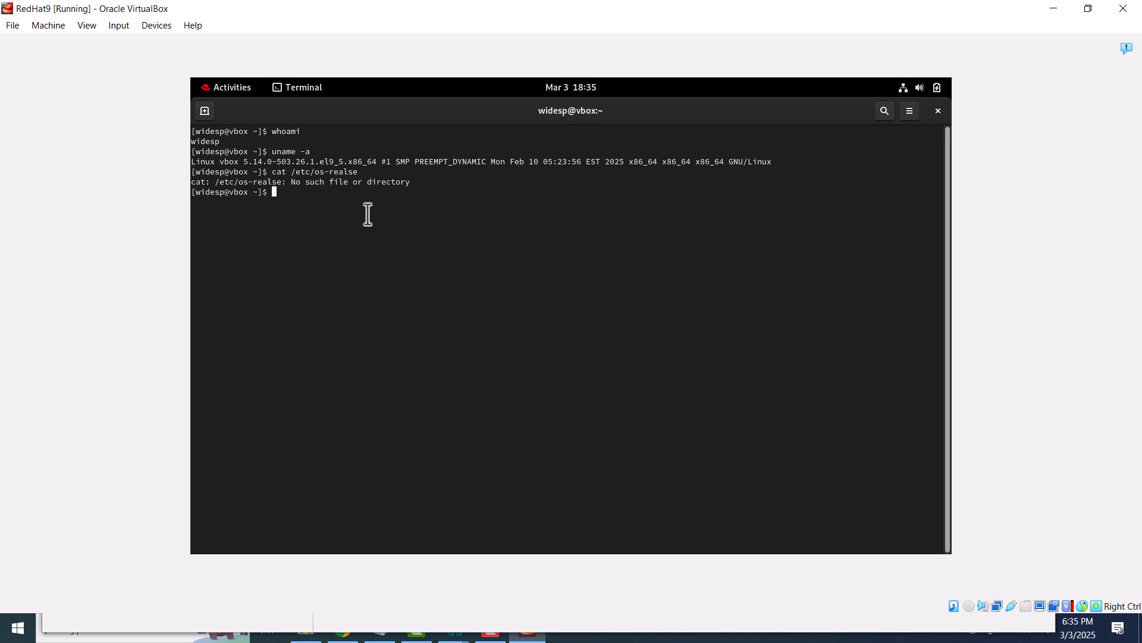
pyautogui.write('cat /etc/os-release')
pyautogui.press('Return')
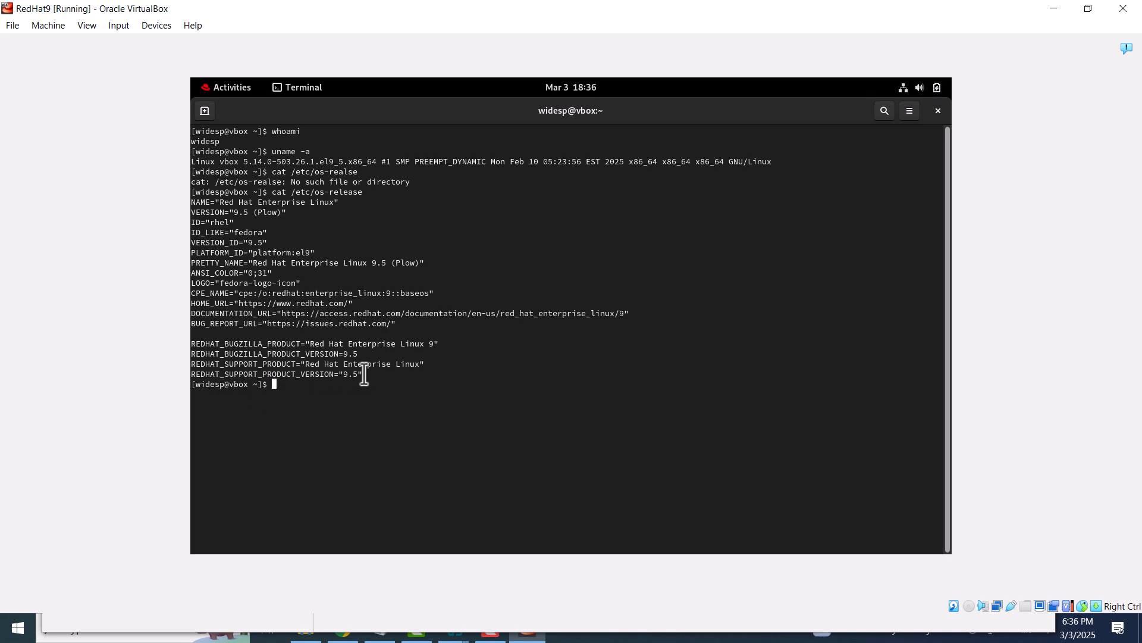
# Step: Clear the terminal and display the processor details with cat /proc/cpuinfo
pyautogui.write('c')
pyautogui.press('BackSpace')
pyautogui.write('c')
pyautogui.hotkey('ctrl', 'l')
pyautogui.write('at /proc/')
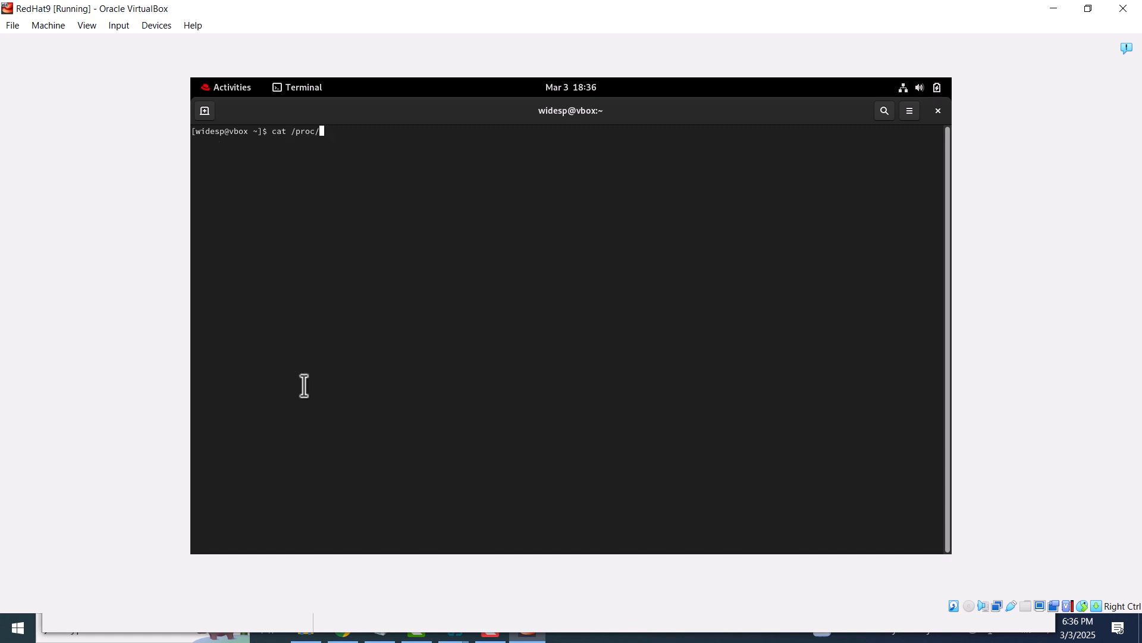
pyautogui.write('cpuinfo')
pyautogui.press('Return')
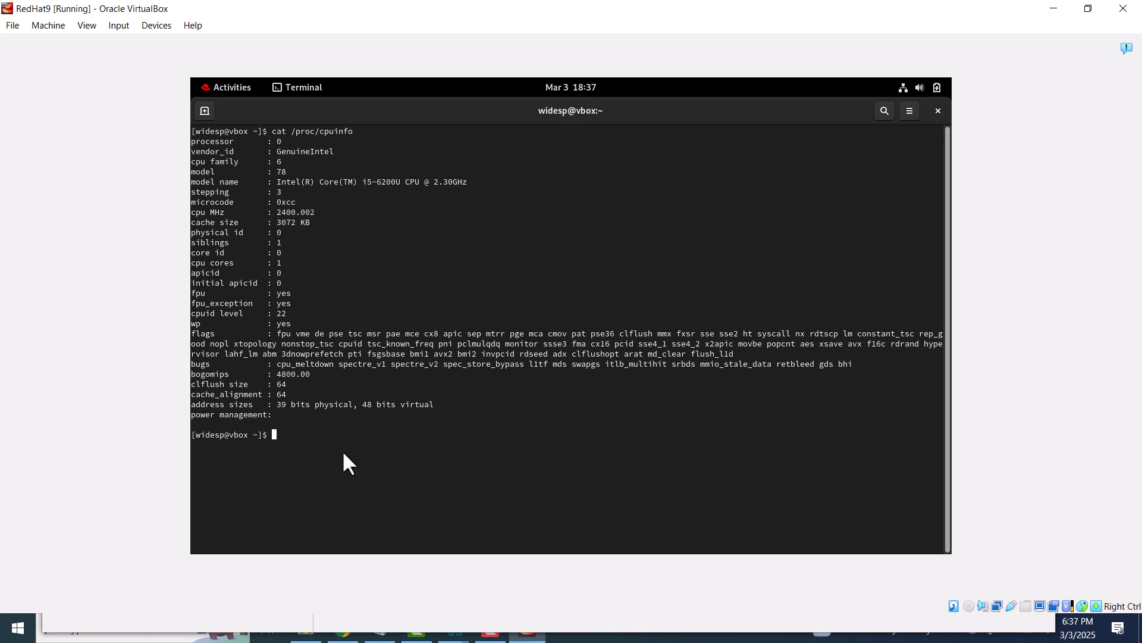
# Step: Restart the RedHat9 system by running reboot in the terminal
pyautogui.write('reboot')
pyautogui.press('Return')
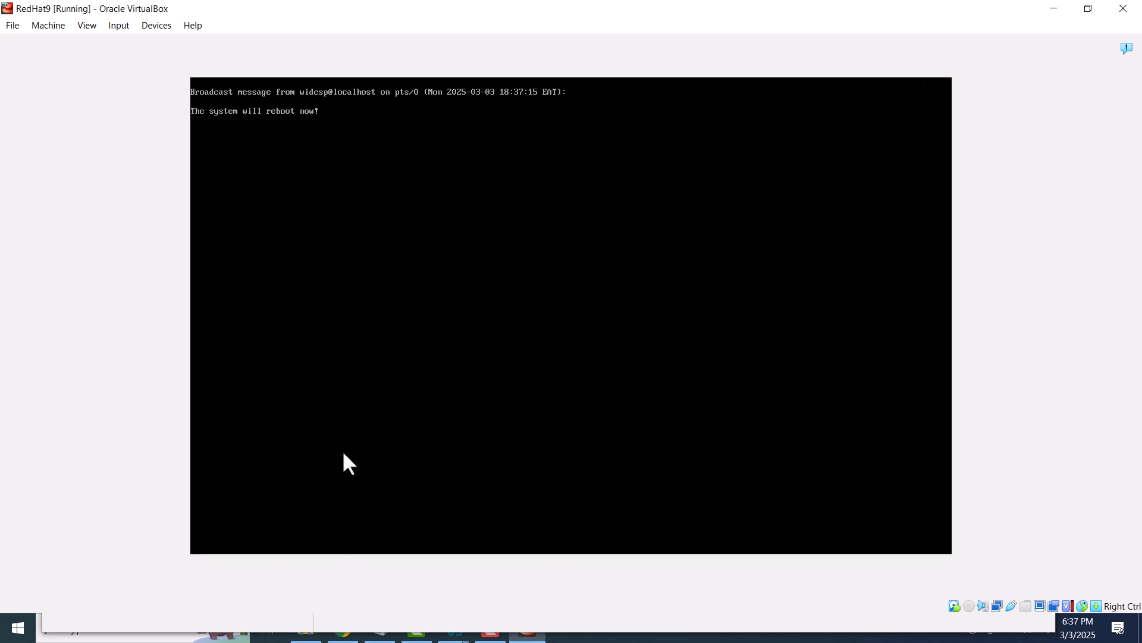
# Step: Clear the terminal and list the home directory's contents with ls
pyautogui.write('clear')
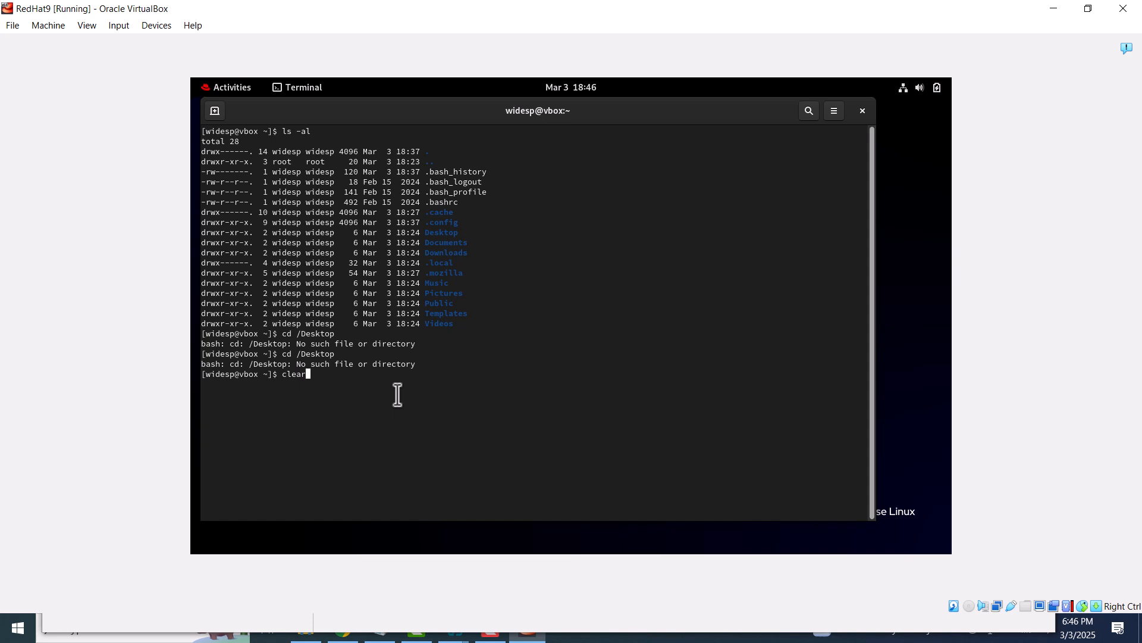
pyautogui.press('Return')
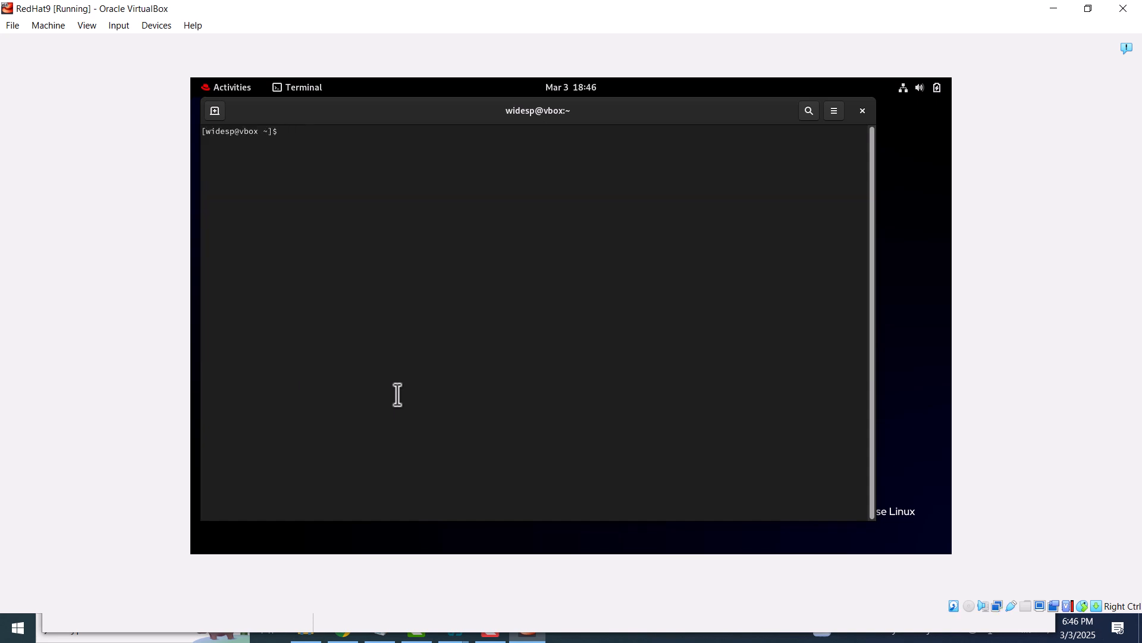
pyautogui.write('ls')
pyautogui.press('Return')
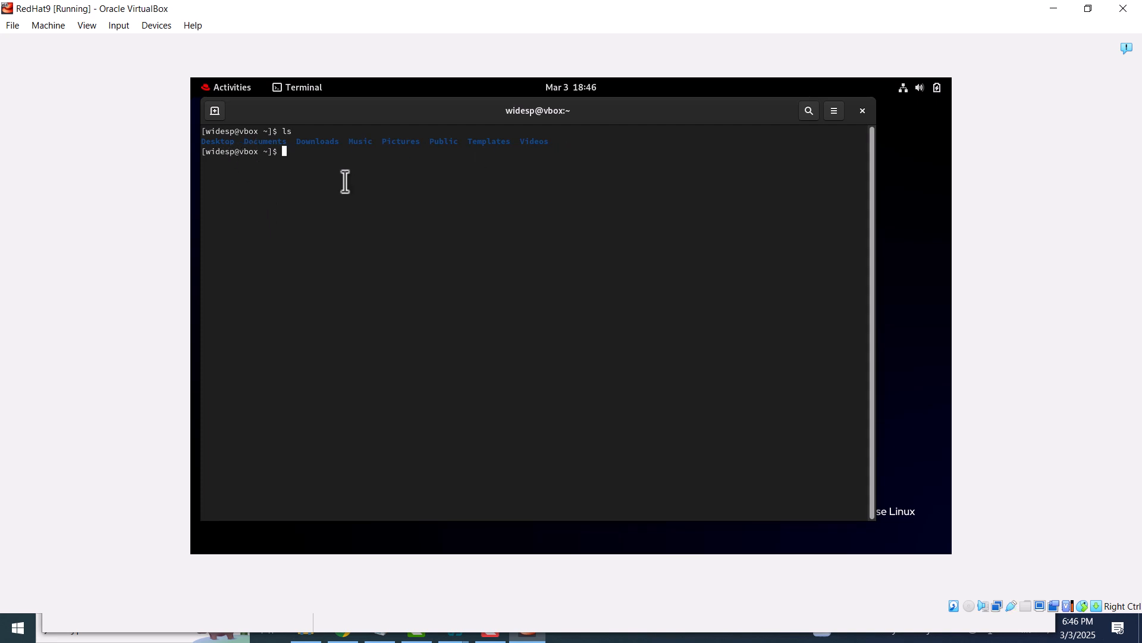
# Step: List all home directory entries, including hidden ones, in long format with ls -al
pyautogui.write('ls -al')
pyautogui.press('BackSpace')
pyautogui.press('BackSpace')
pyautogui.press('BackSpace')
pyautogui.press('BackSpace')
pyautogui.press('BackSpace')
pyautogui.press('BackSpace')
pyautogui.write('ls -al')
pyautogui.press('Return')
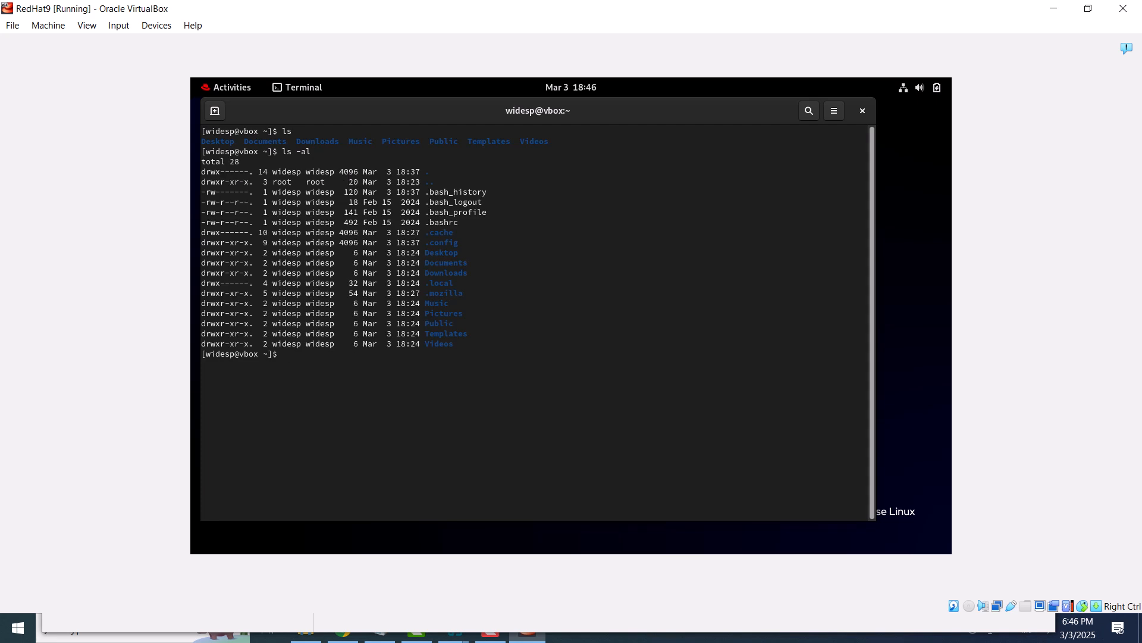